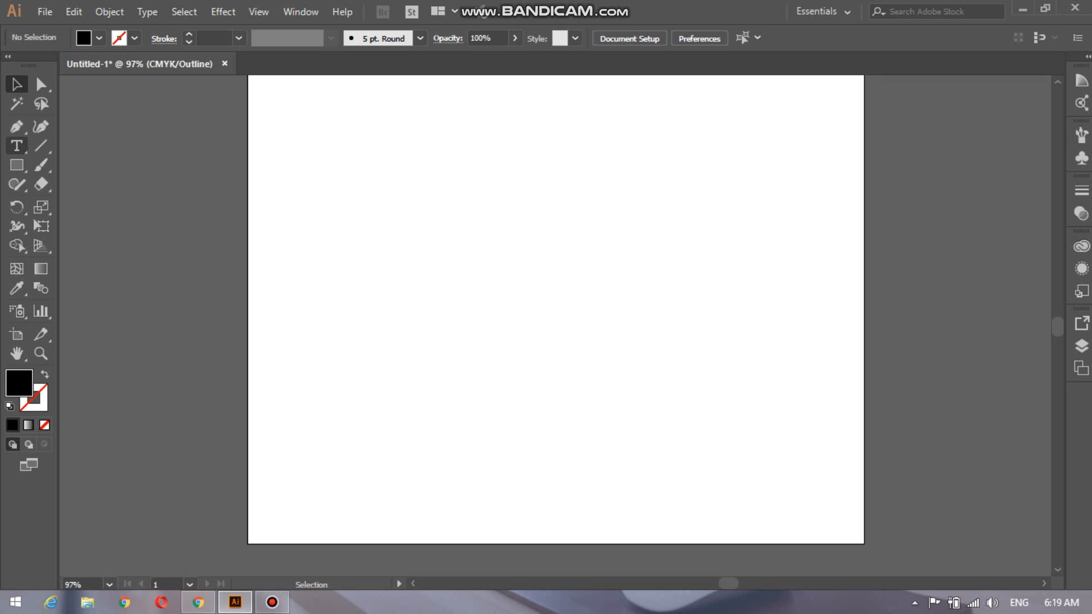
Tear off the type tool group as a floating set and place it beside the artboard, next to the toolbox.
click(16, 146)
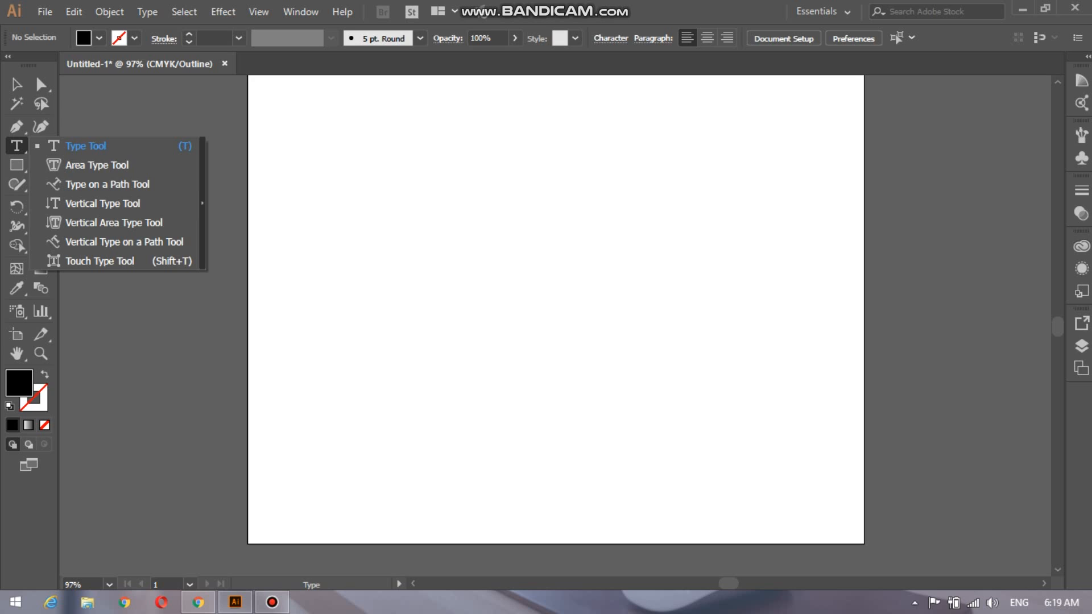
click(202, 203)
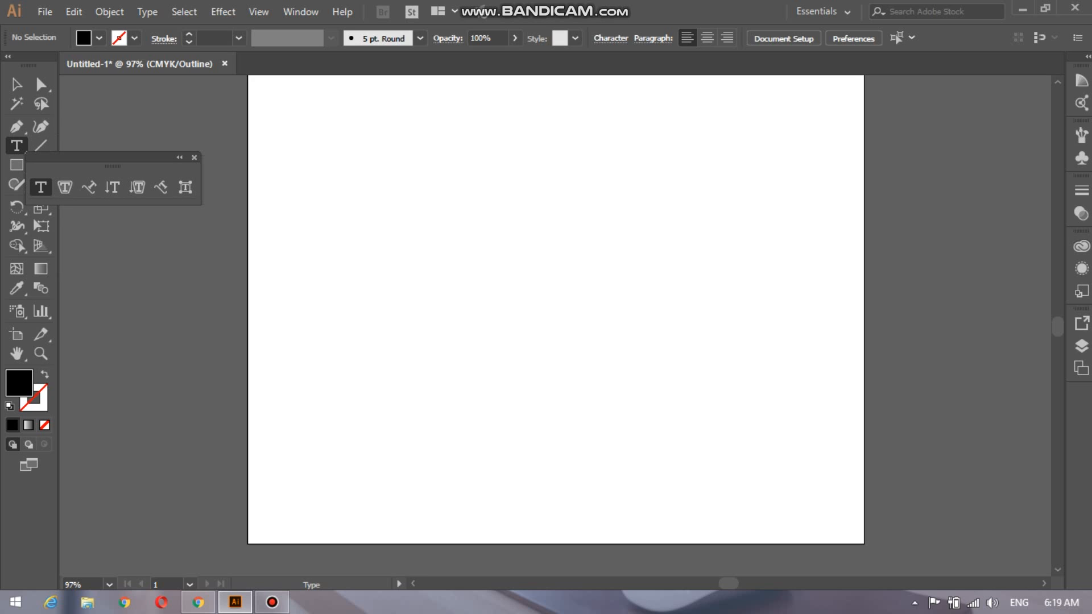
drag(112, 158, 149, 146)
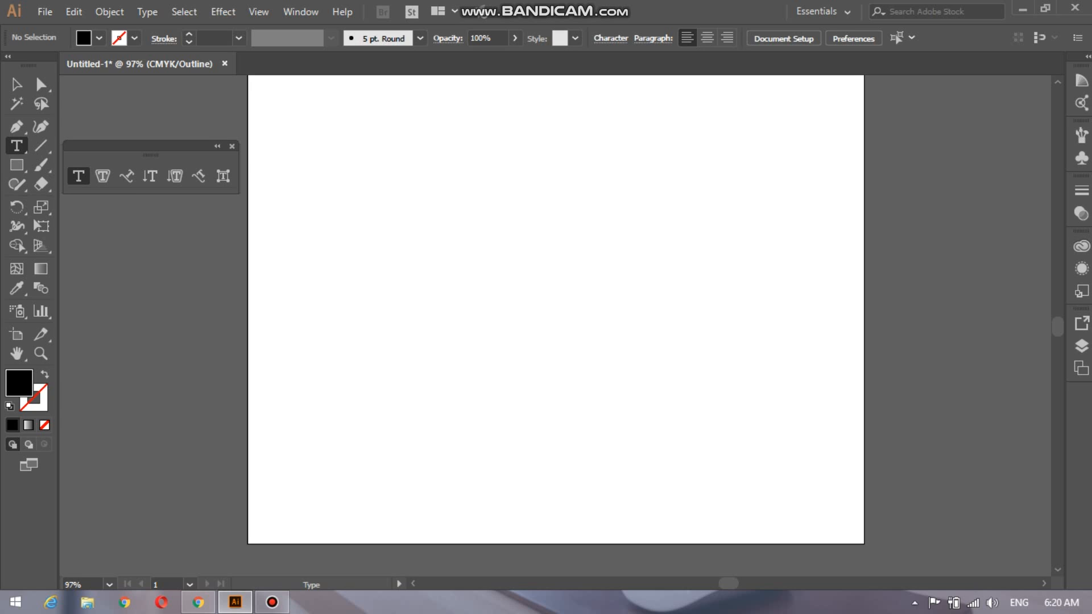
Create an area text frame about 150 by 75 mm on the upper artboard with the Type tool and clear its placeholder text.
drag(369, 177, 701, 344)
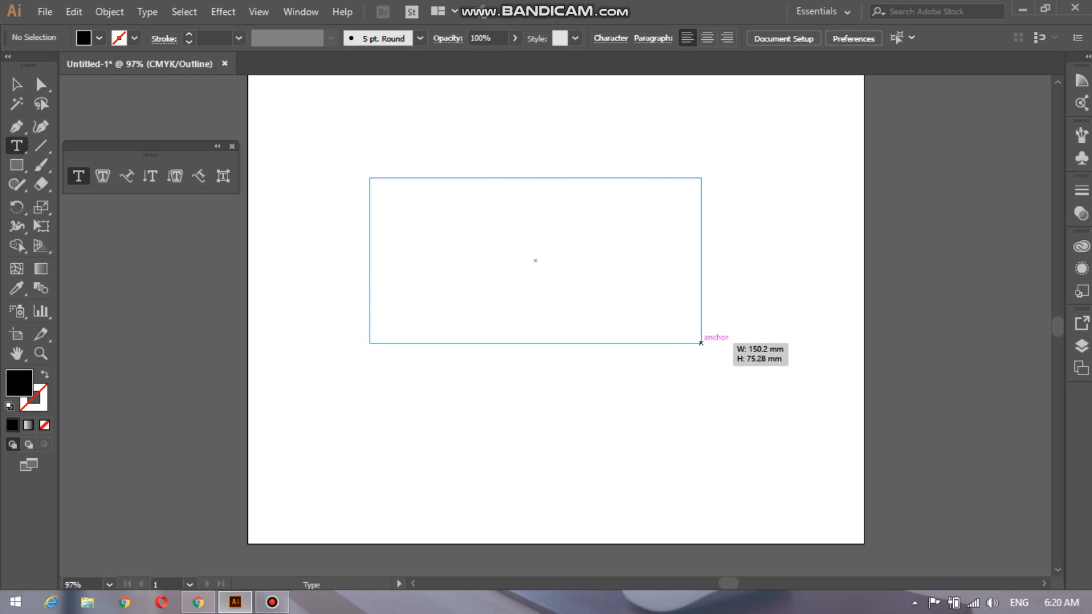
drag(701, 343, 701, 343)
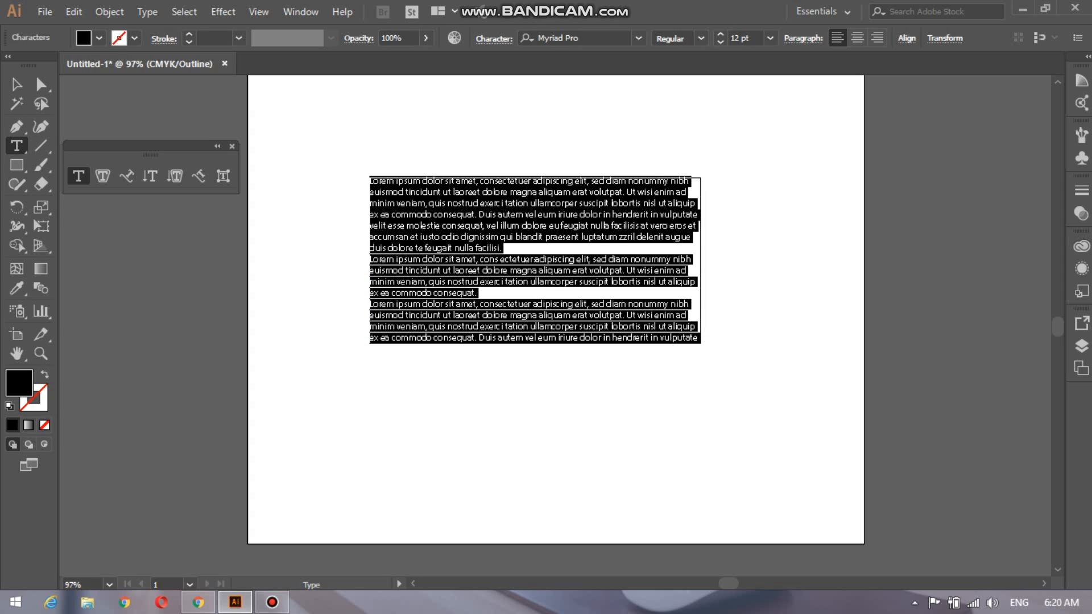
key(BackSpace)
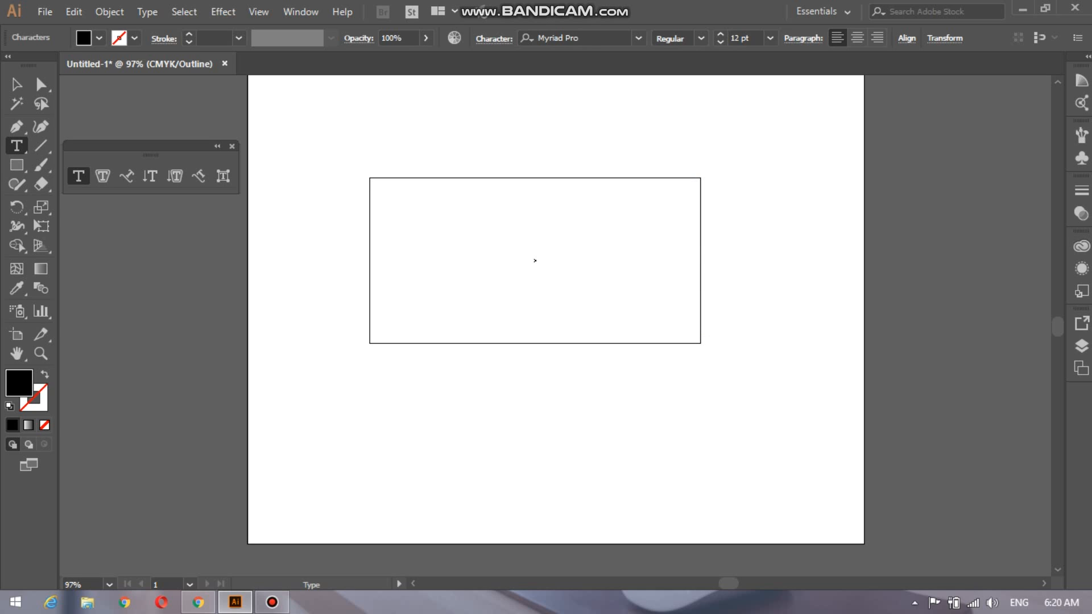
Enter the sentence "My country name is Paksitan." in the empty text frame.
text(Thsi)
key(BackSpace)
key(BackSpace)
text(My country name is Paksitan.)
Copy the sentence in the text frame and paste it repeatedly until the text wraps over about nine lines.
key(shift+Left)
key(shift+Left)
key(shift+Left)
key(shift+Left)
key(shift+Left)
key(shift+Left)
key(shift+Left)
key(shift+Left)
key(shift+Left)
key(shift+Left)
key(shift+Left)
key(shift+Left)
key(shift+Left)
key(shift+Left)
key(shift+Left)
key(shift+Left)
key(shift+Left)
key(shift+Left)
key(shift+Left)
key(shift+Left)
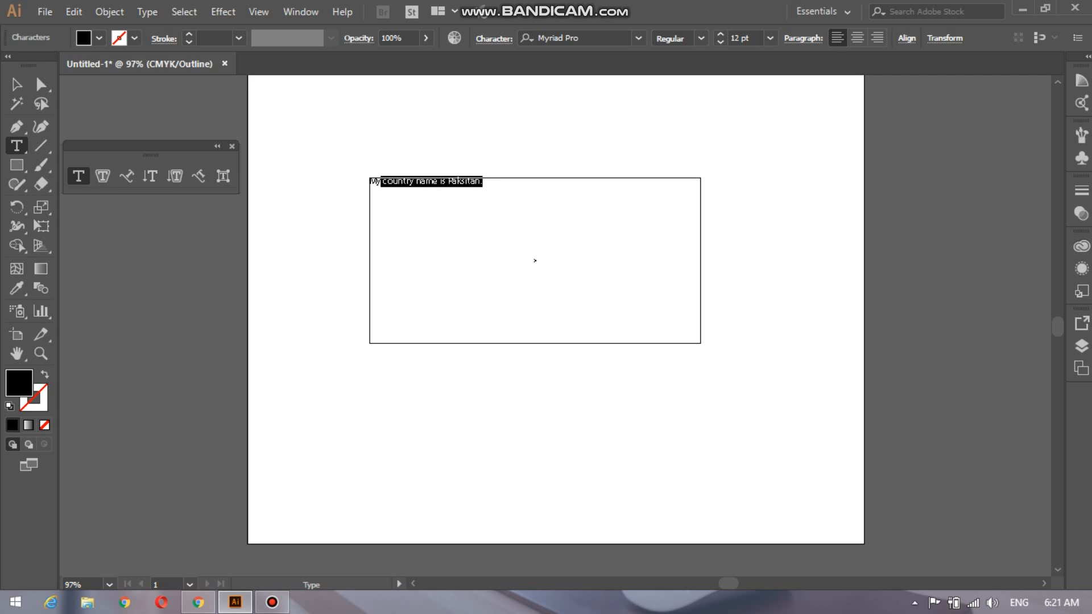
key(ctrl+c)
key(Right)
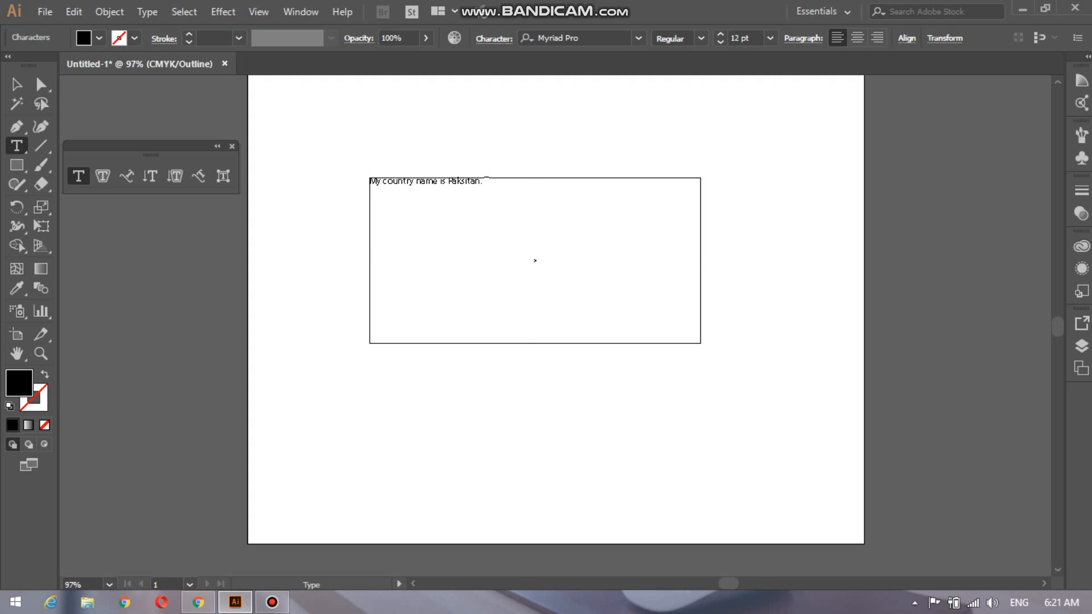
key(ctrl+v)
key(ctrl+v)
key(ctrl+v)
key(ctrl+v)
key(ctrl+v)
key(ctrl+v)
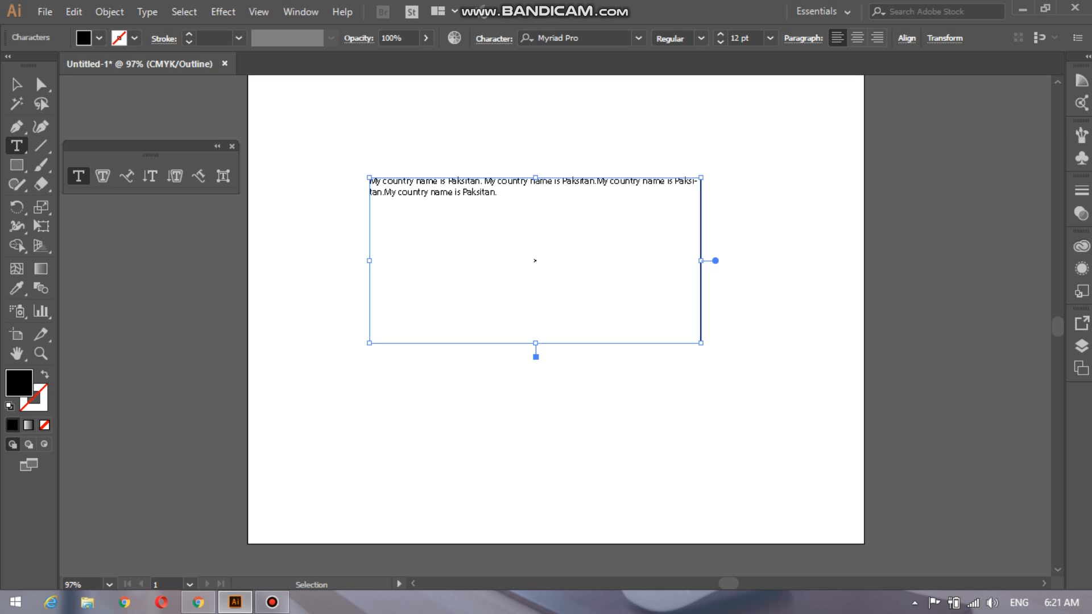
key(ctrl+v)
key(ctrl+v)
key(ctrl+v)
key(ctrl+v)
key(ctrl+v)
key(ctrl+v)
key(ctrl+v)
key(ctrl+v)
key(ctrl+v)
key(ctrl+v)
key(ctrl+v)
key(ctrl+v)
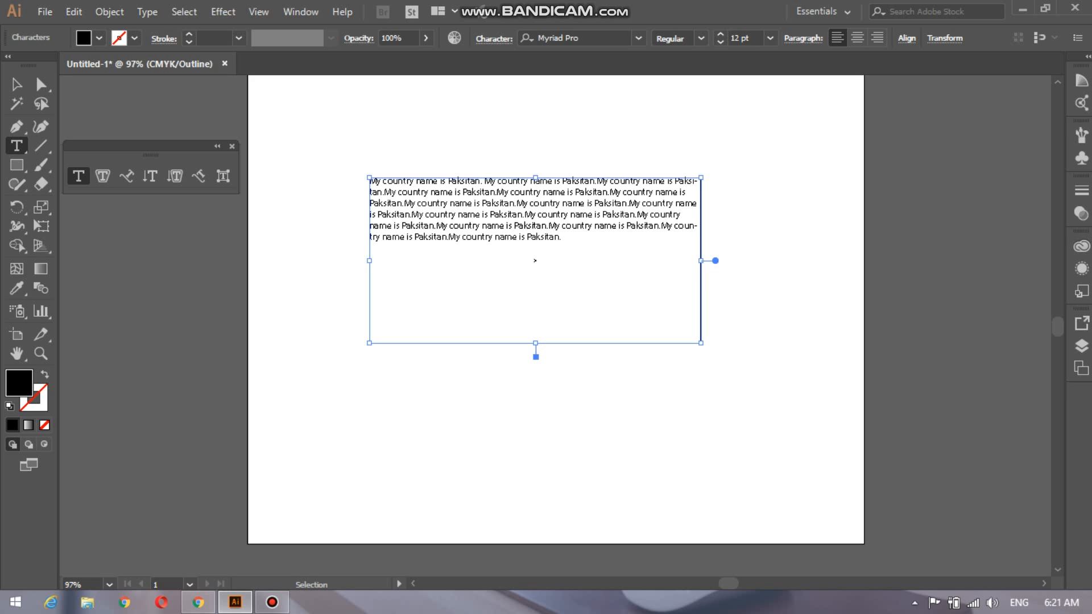
key(ctrl+v)
key(ctrl+v)
key(ctrl+v)
key(ctrl+v)
key(ctrl+v)
key(ctrl+v)
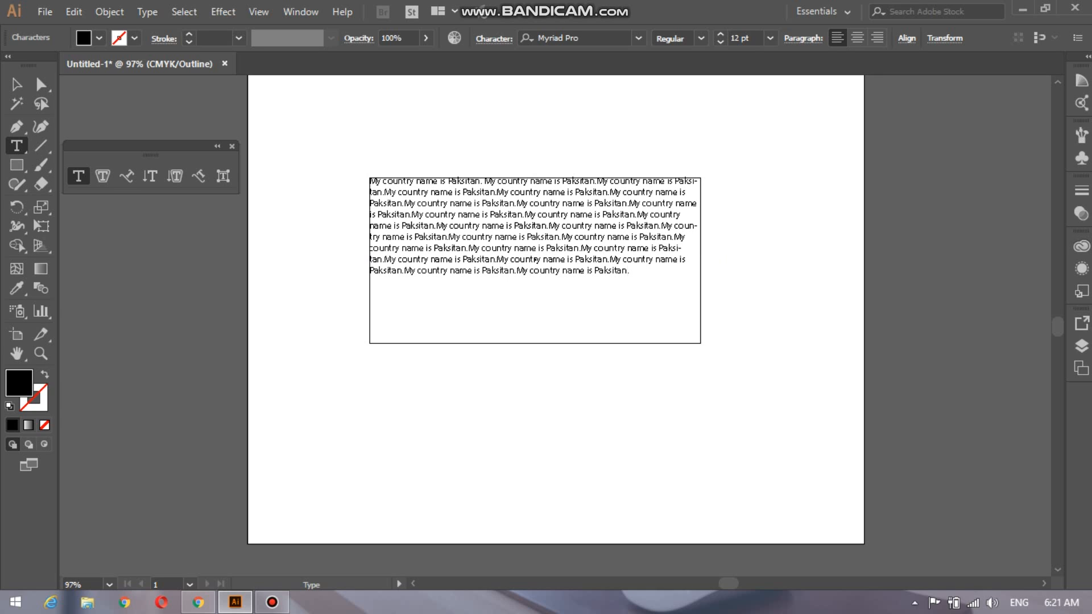
Delete the text frame filled with the repeated sentence.
click(15, 84)
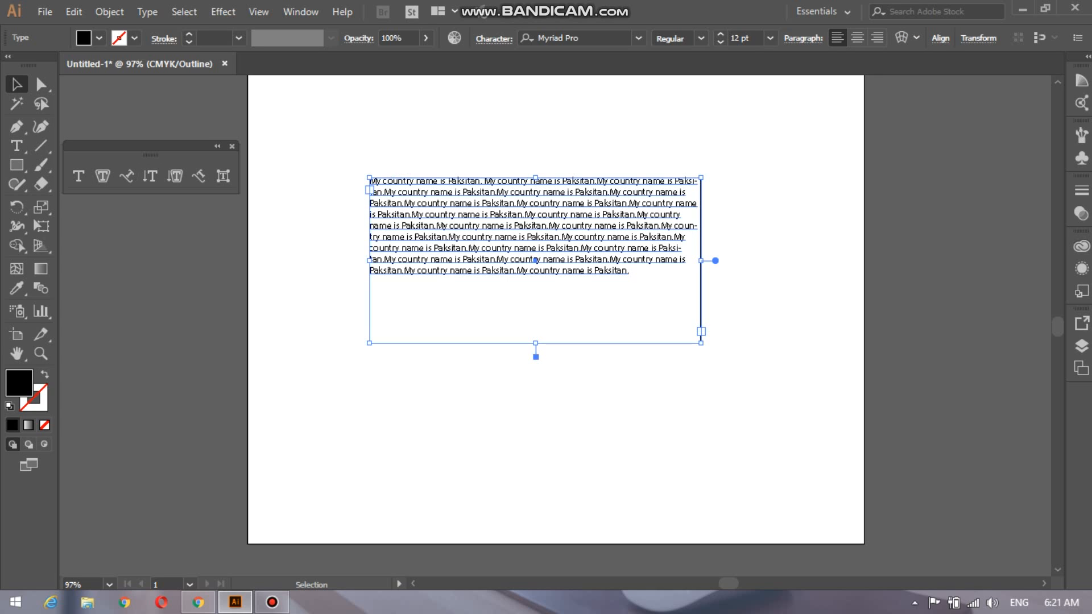
key(Delete)
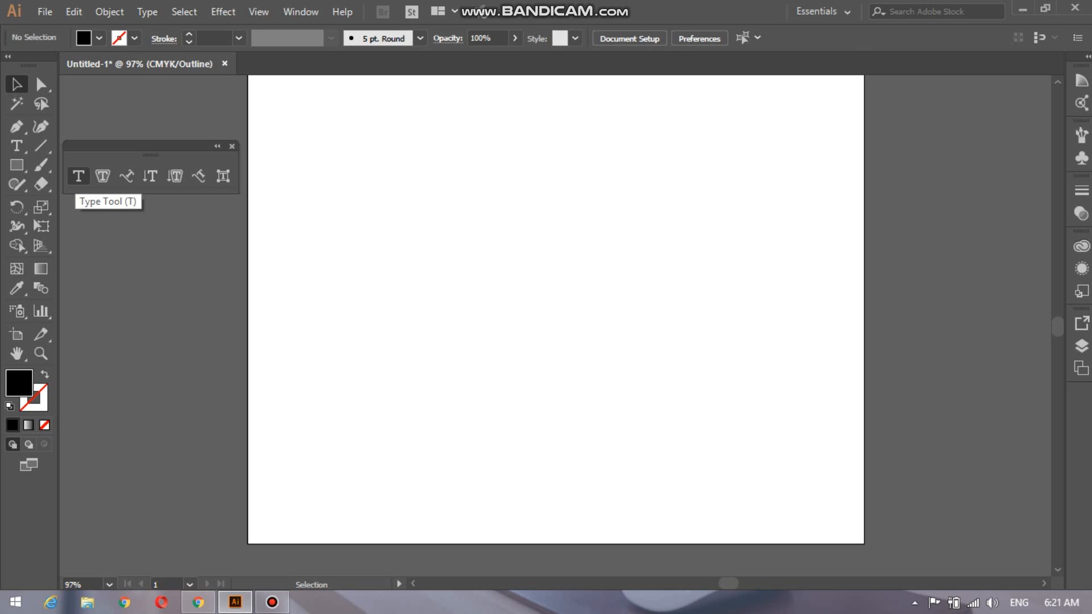
Create another area text frame on the upper artboard with the Type tool, clear its placeholder text, and delete the frame.
click(78, 176)
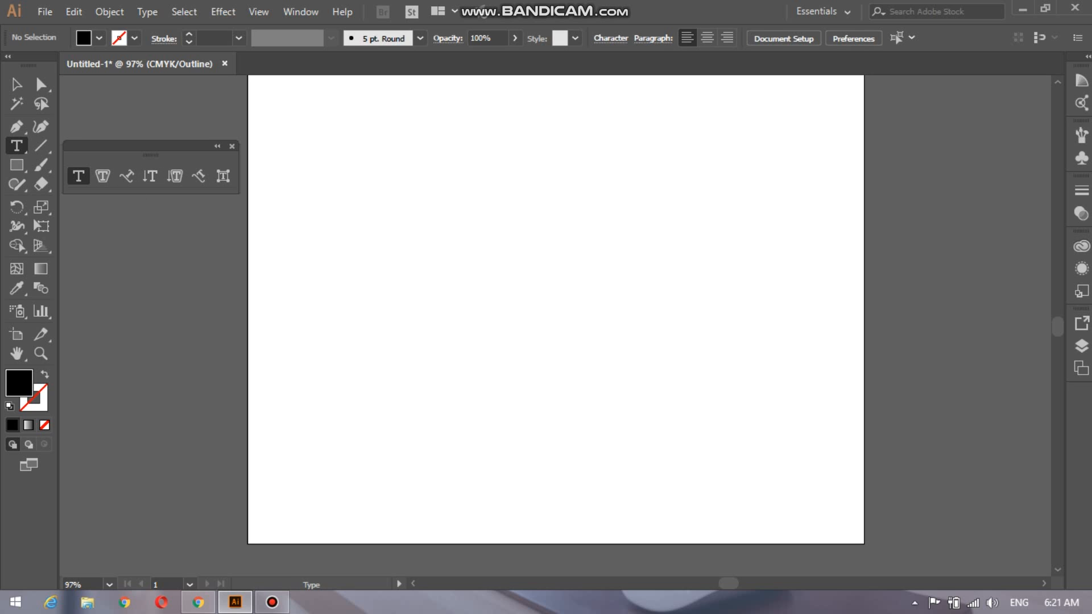
drag(361, 170, 665, 319)
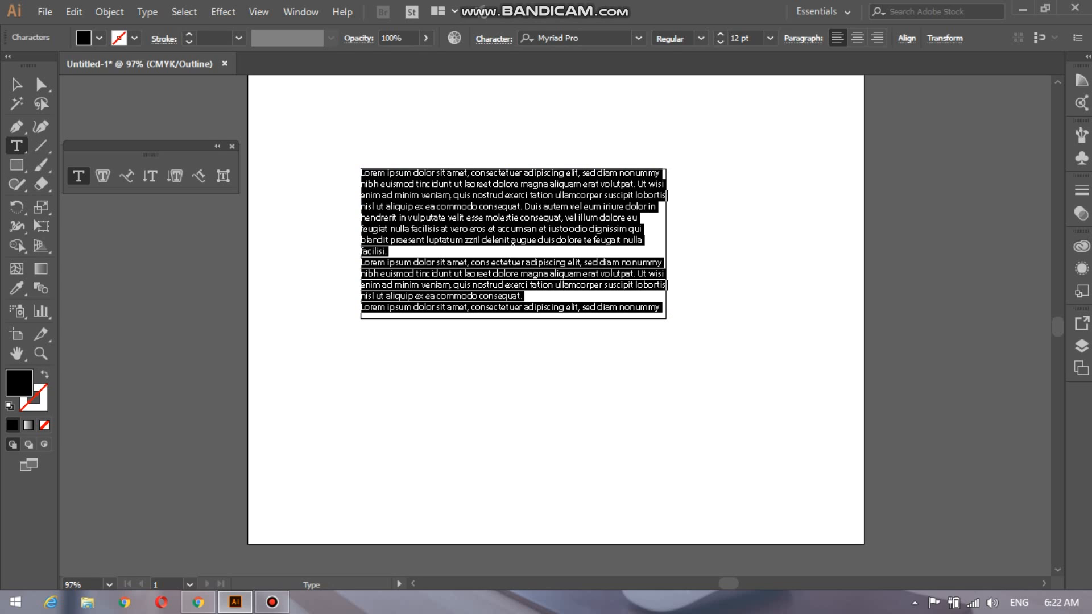
key(BackSpace)
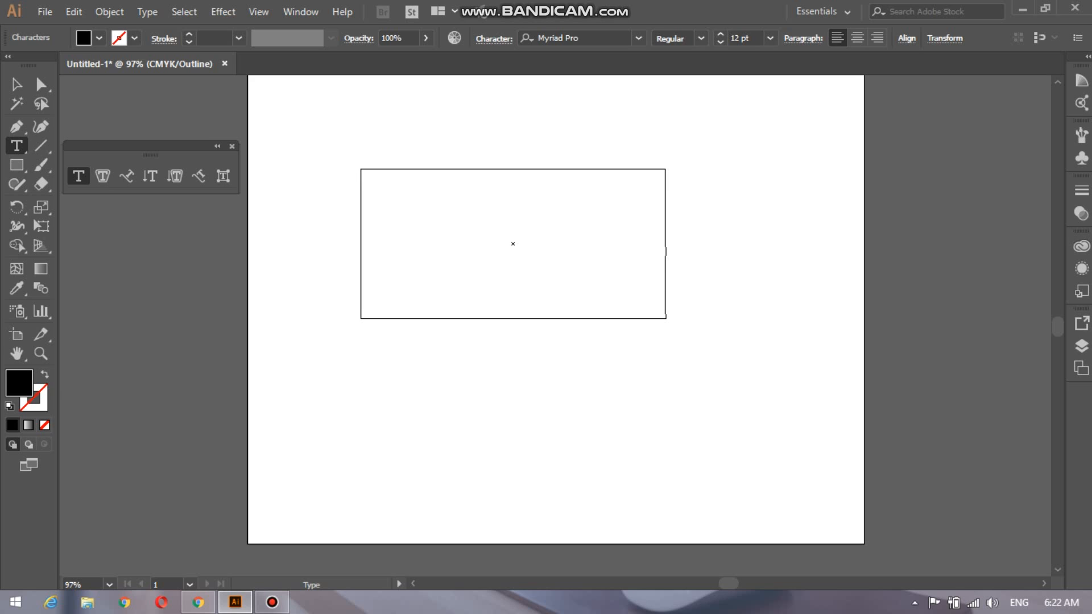
key(Escape)
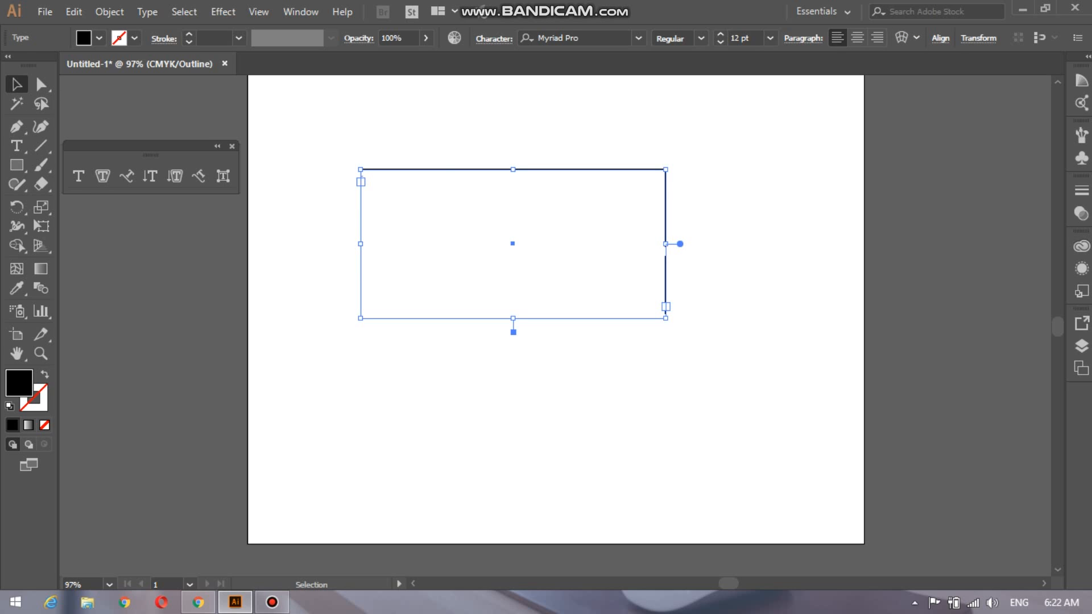
key(Delete)
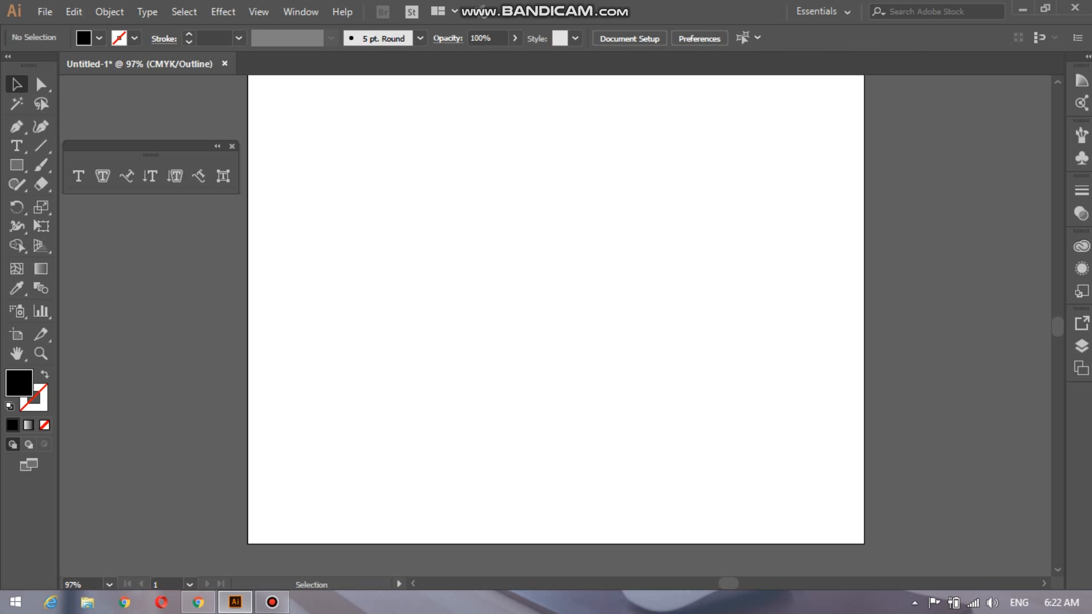
Place point text near the upper part of the artboard with the Type tool, reading "My country name is Pakistan.".
key(t)
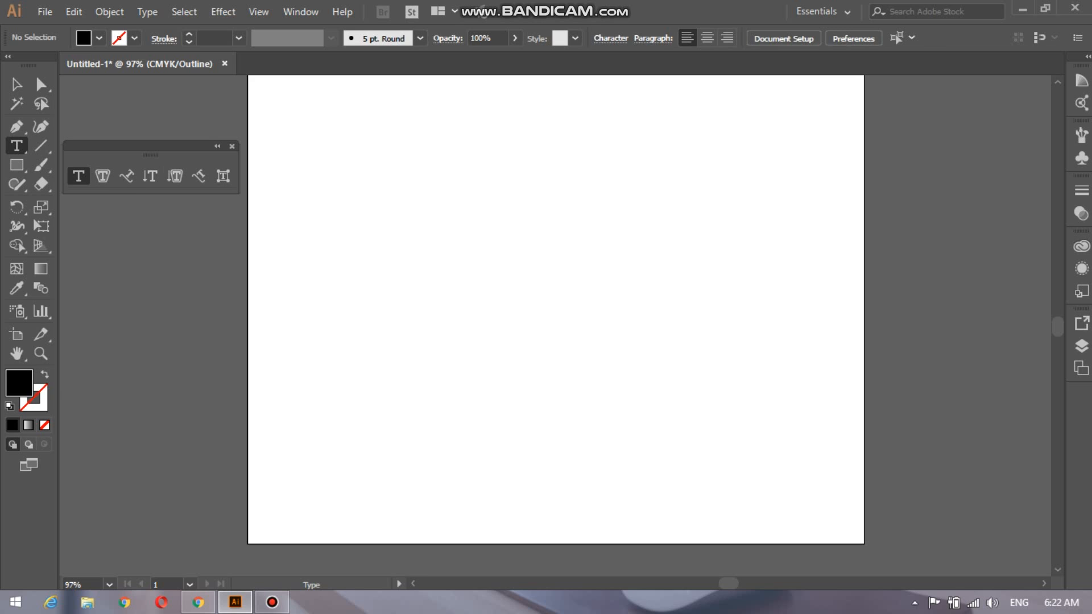
click(380, 180)
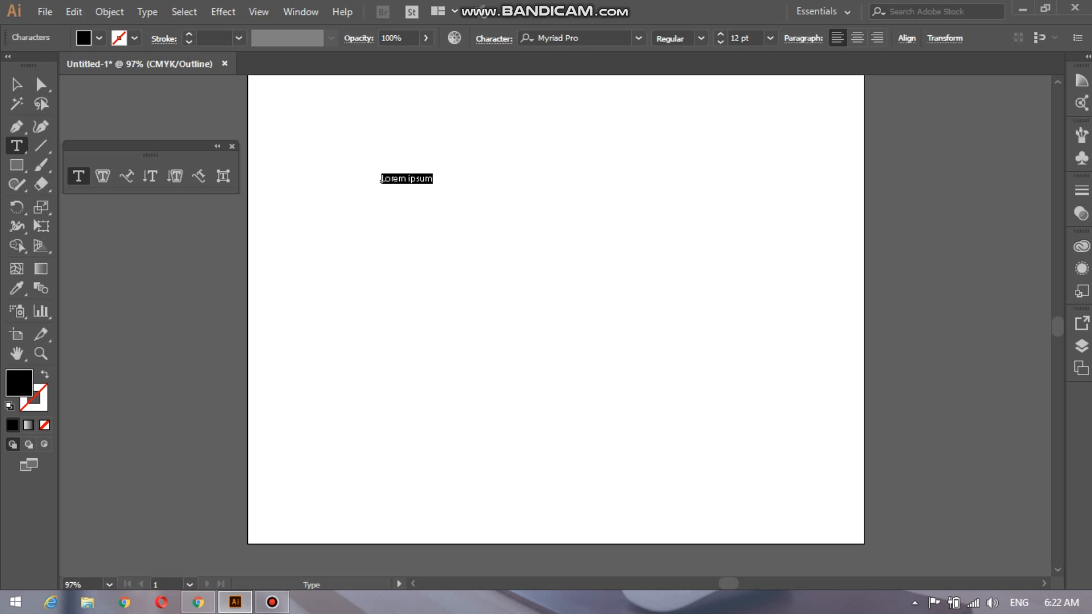
key(BackSpace)
text(My country)
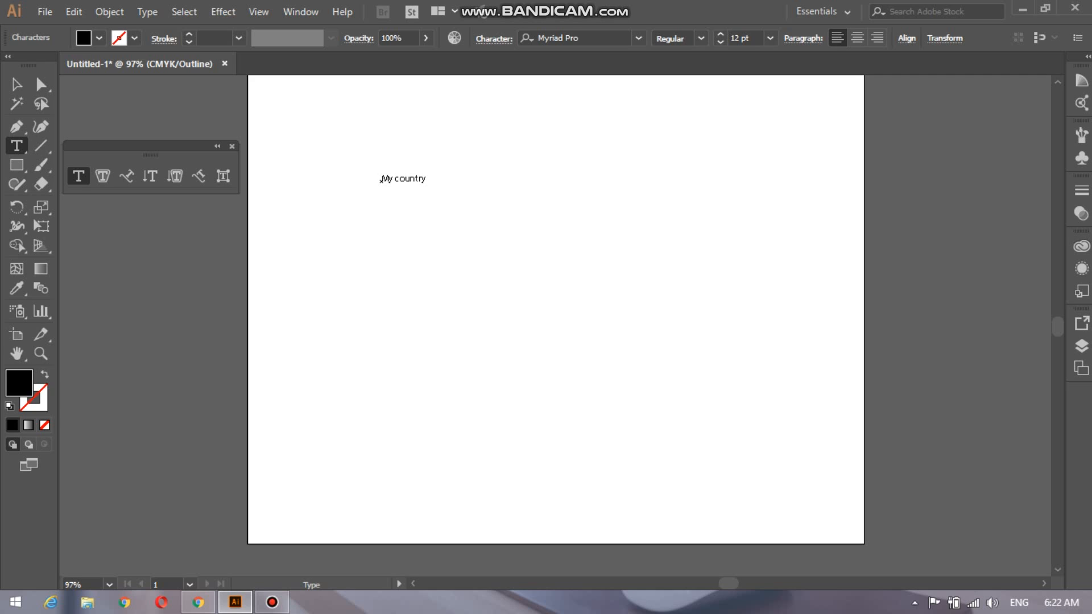
text( name is Pakistan)
Copy the point text sentence and paste it repeatedly to build three lines of four sentences each.
key(shift+Left)
key(shift+Left)
key(shift+Left)
key(shift+Left)
key(shift+Left)
key(shift+Left)
key(shift+Left)
key(shift+Left)
key(shift+Left)
key(shift+Left)
key(shift+Left)
key(shift+Left)
key(shift+Left)
key(shift+Left)
key(shift+Left)
key(shift+Left)
key(shift+Left)
key(shift+Left)
key(shift+Left)
key(shift+Left)
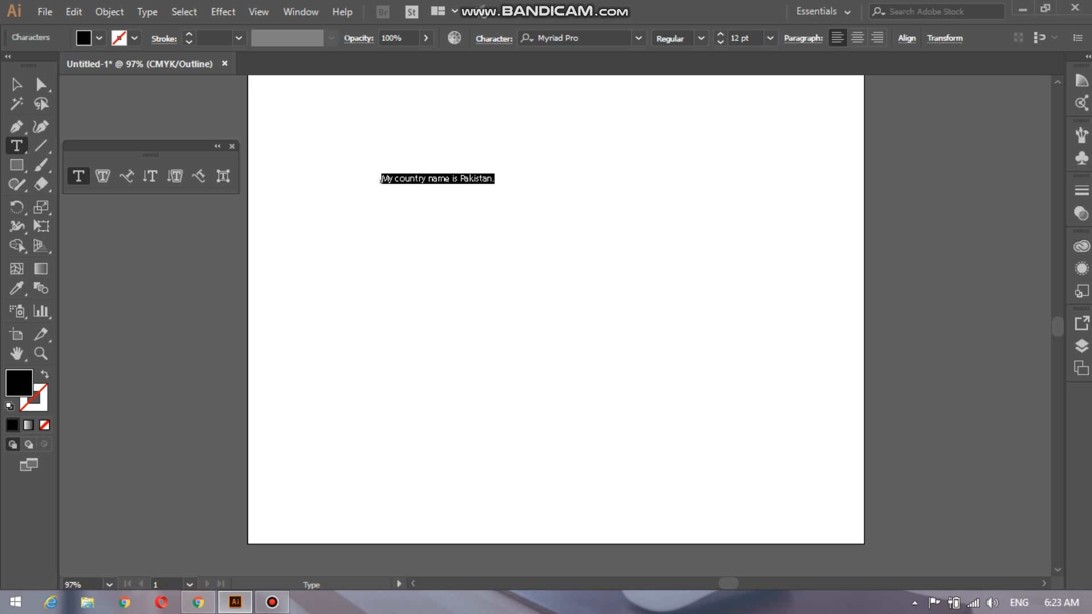
key(ctrl+c)
key(Right)
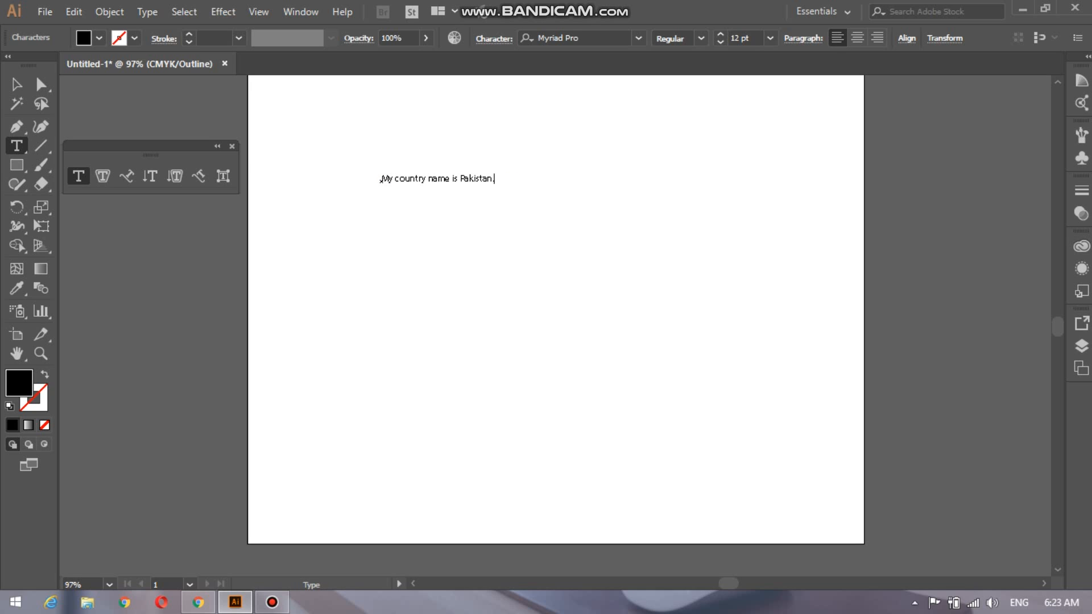
key(ctrl+v)
key(ctrl+v)
key(ctrl+v)
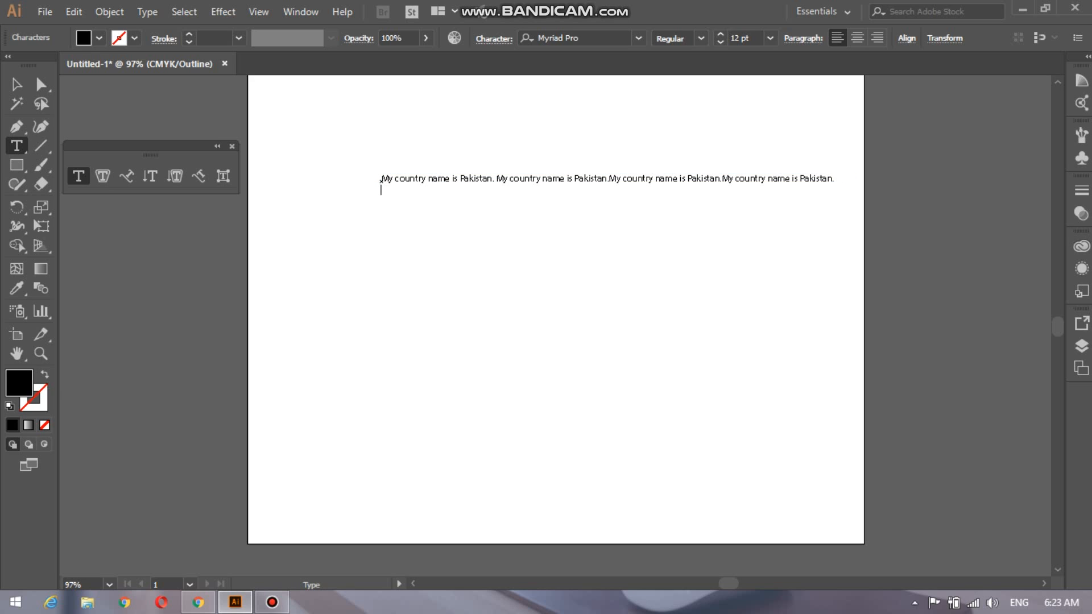
key(ctrl+v)
key(ctrl+v)
key(ctrl+v)
key(ctrl+v)
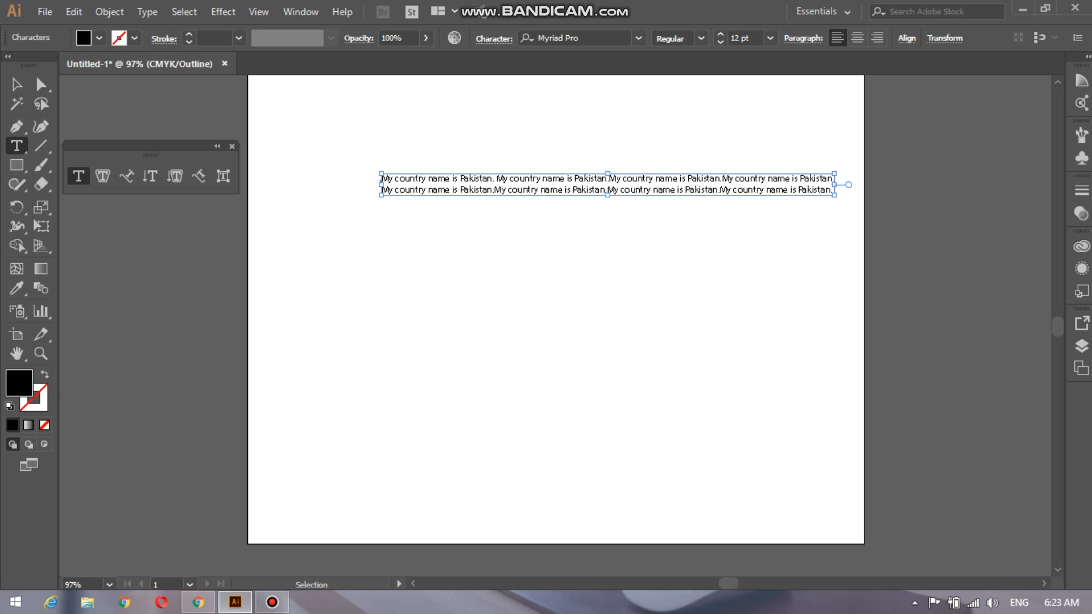
key(ctrl+v)
key(ctrl+v)
key(ctrl+v)
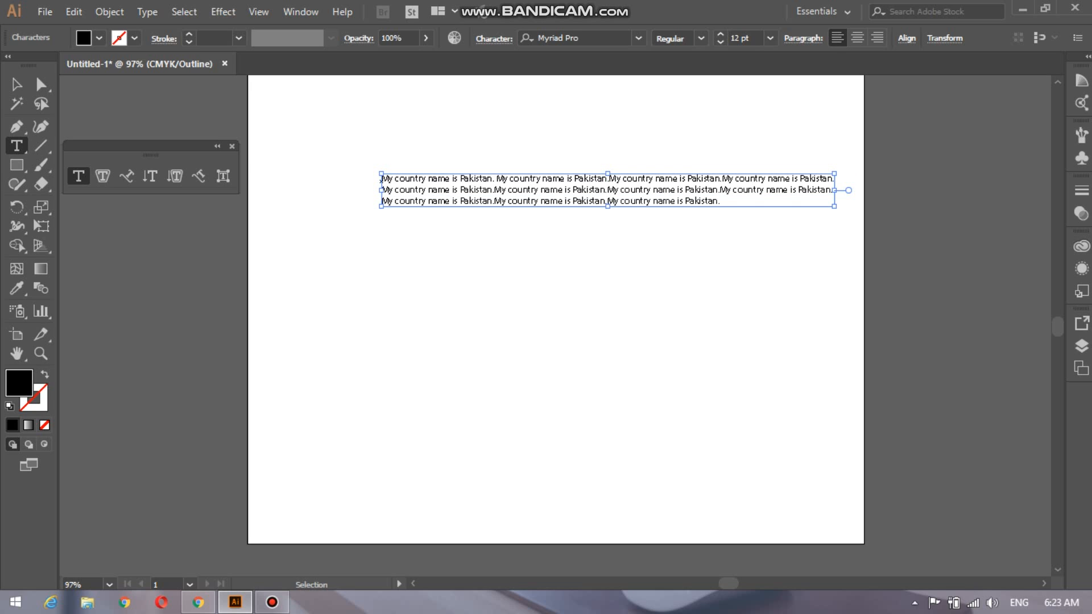
key(ctrl+v)
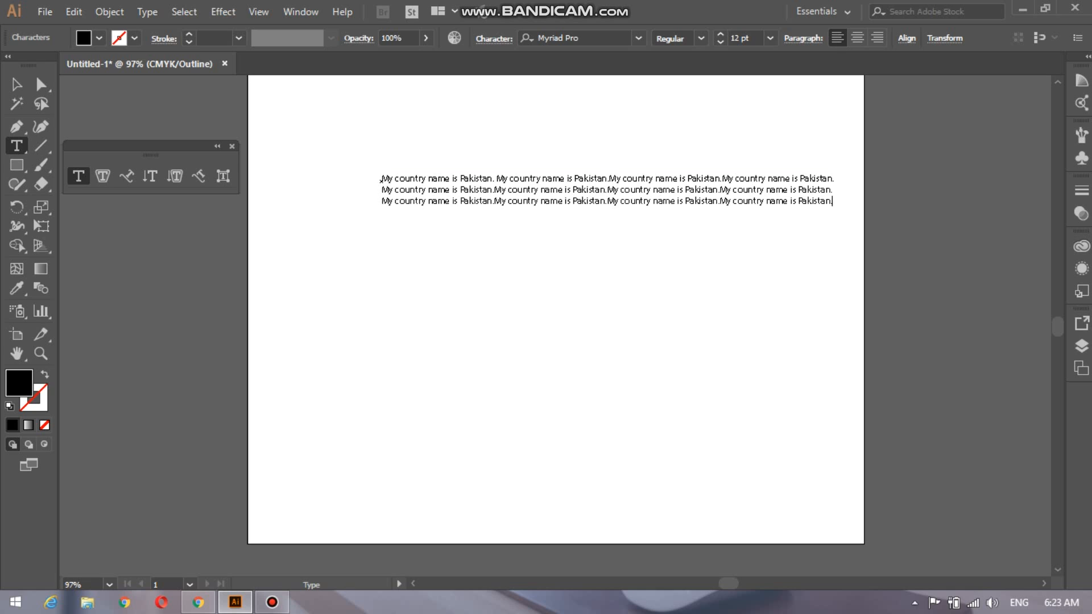
Delete the three-line point text object.
key(Escape)
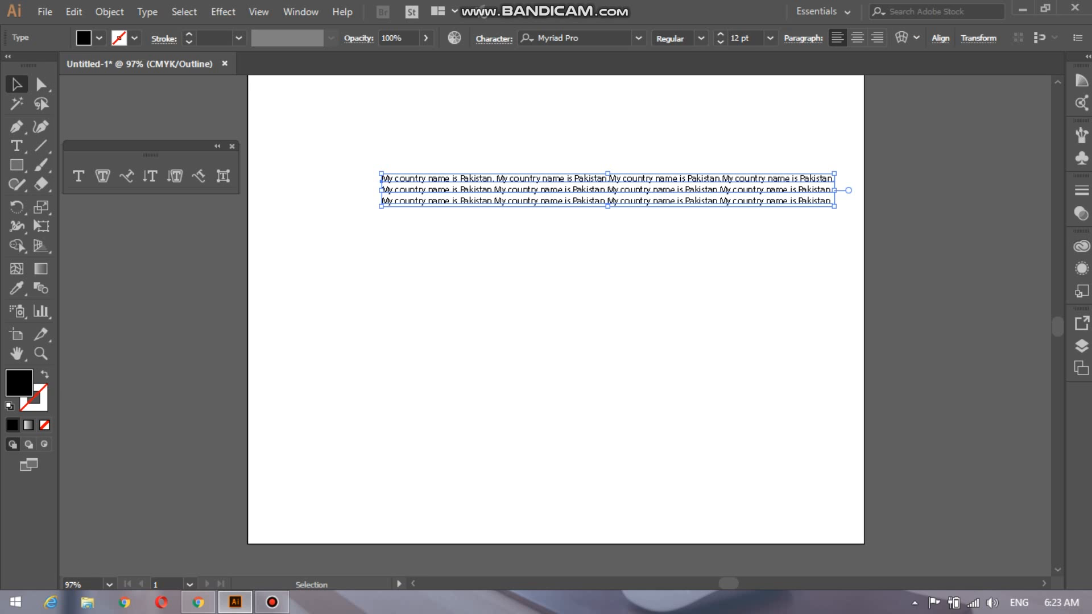
key(Delete)
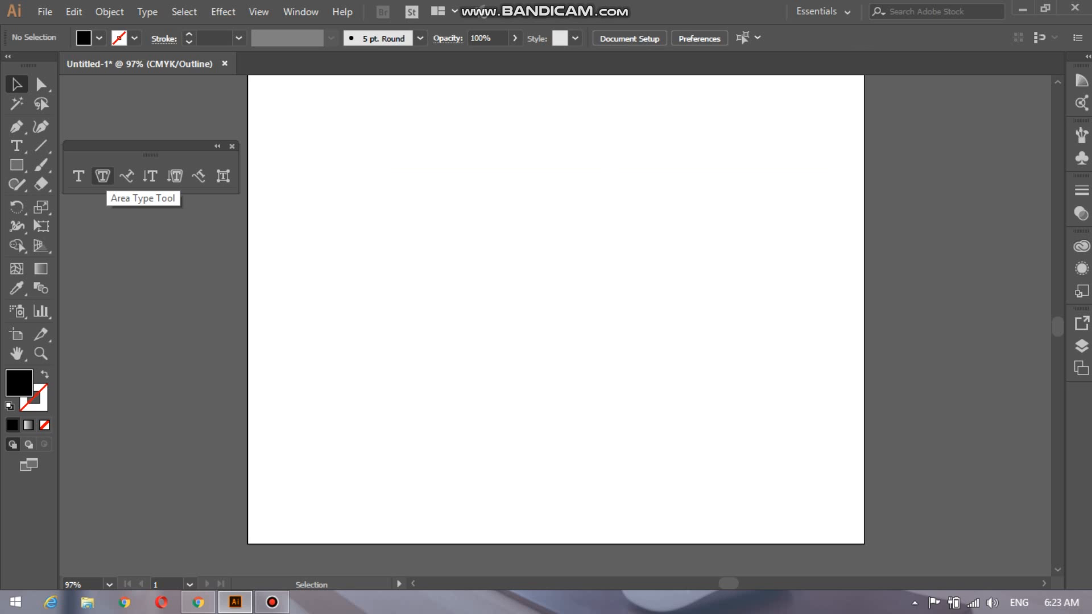
Try to start text with the Area Type Tool on the empty artboard and dismiss the alert.
click(102, 176)
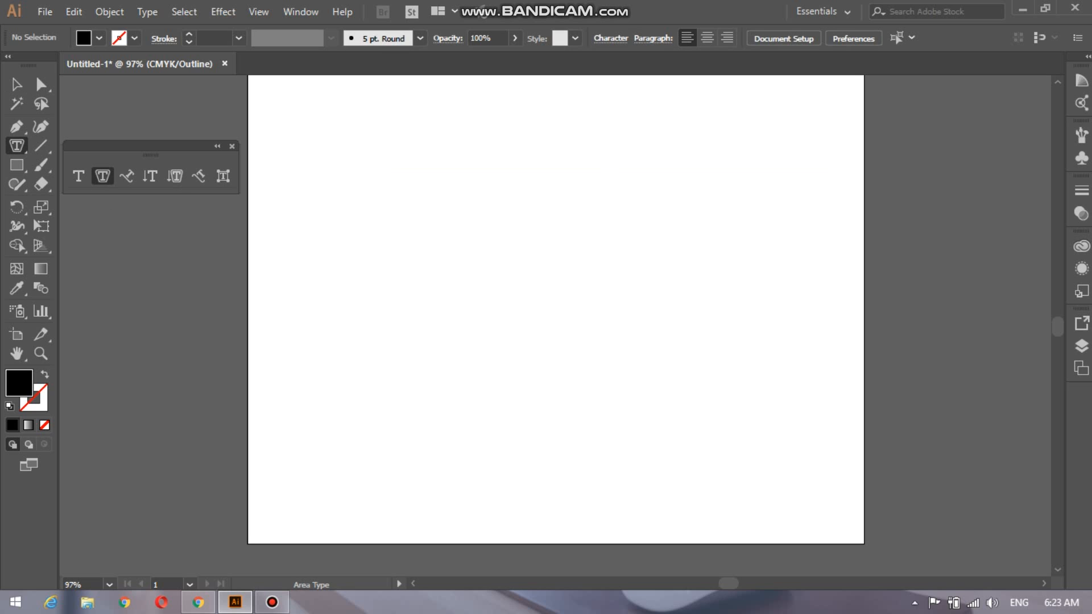
click(455, 239)
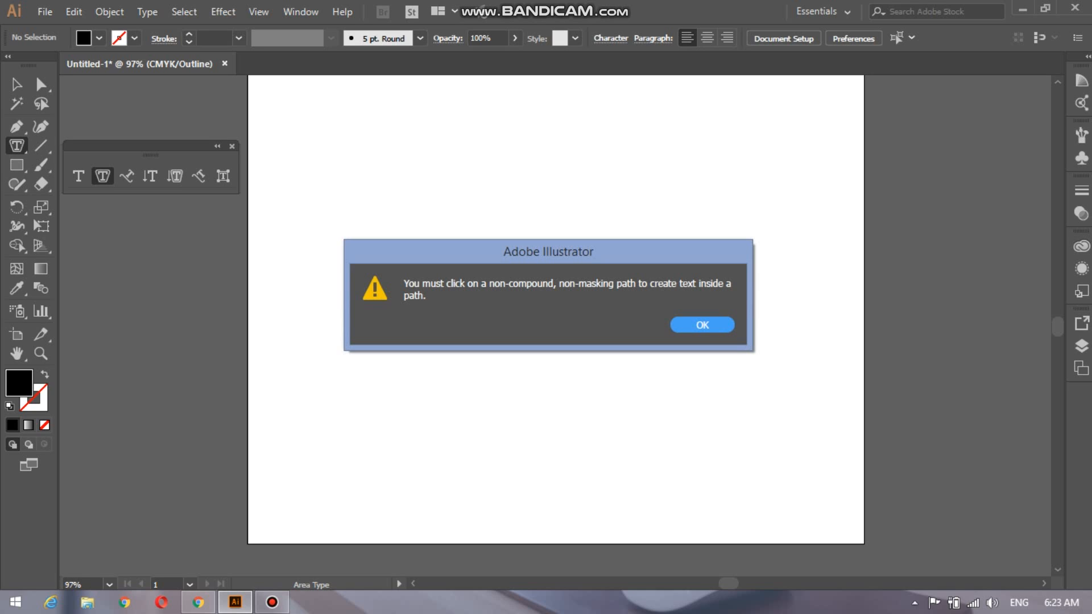
key(Return)
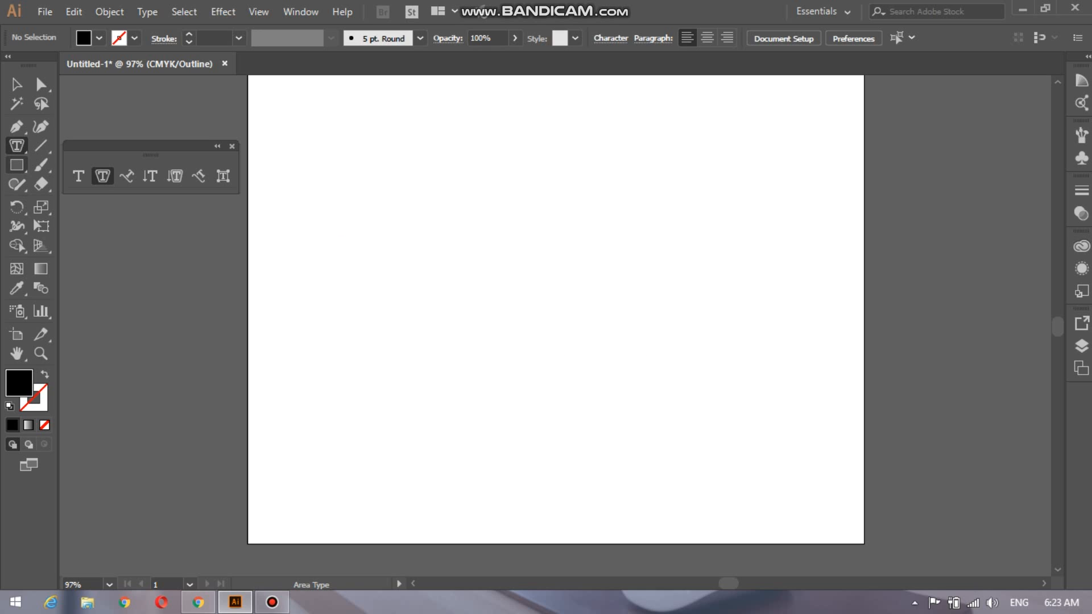
Draw a rectangle on the artboard's upper half and turn it into a text area with the Area Type Tool.
click(17, 165)
drag(392, 197, 577, 307)
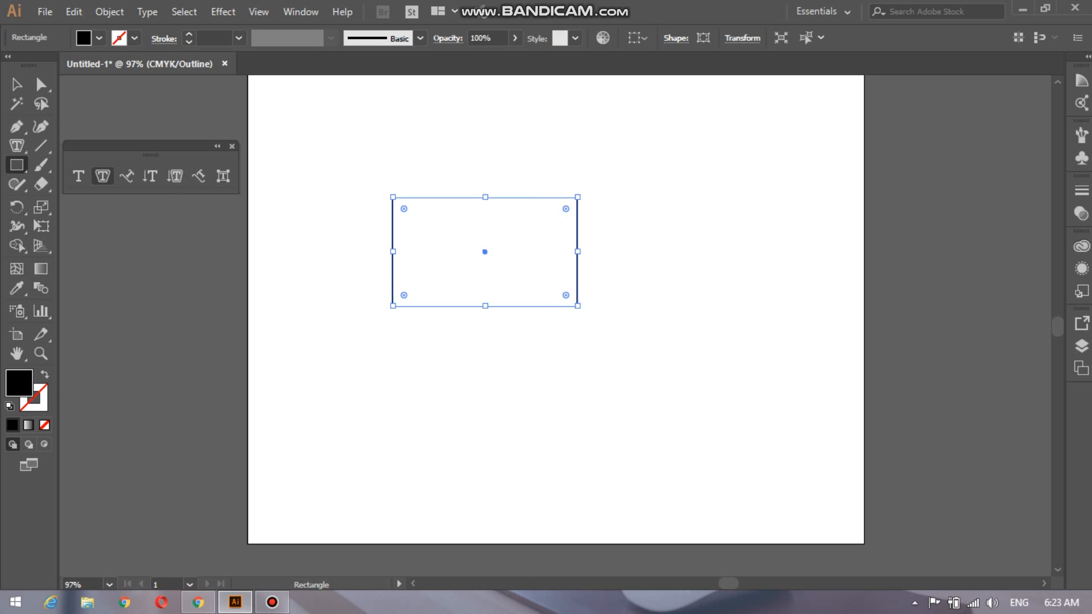
click(103, 176)
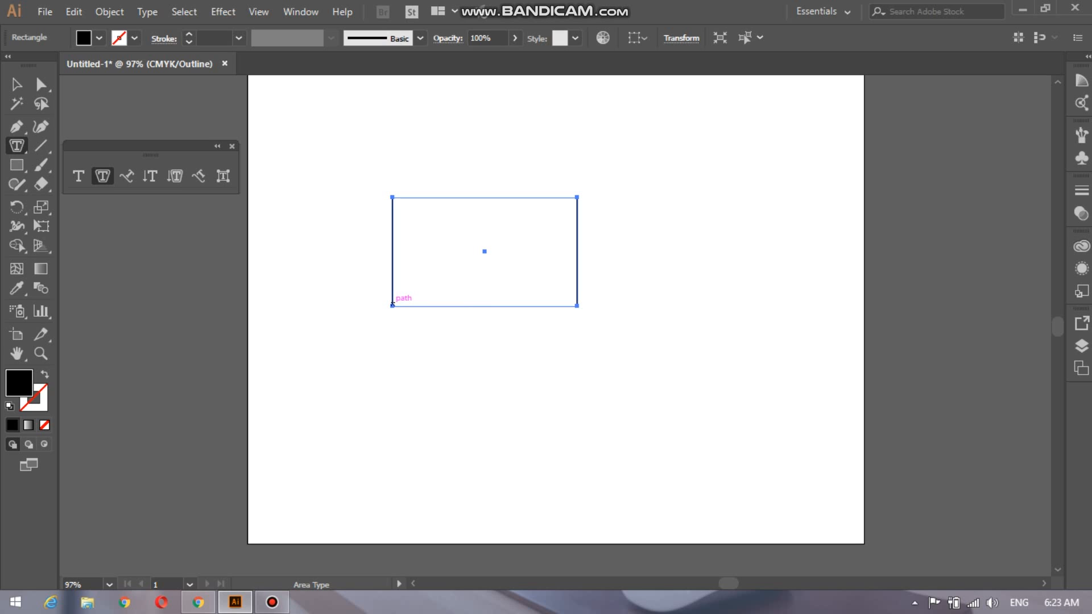
click(392, 304)
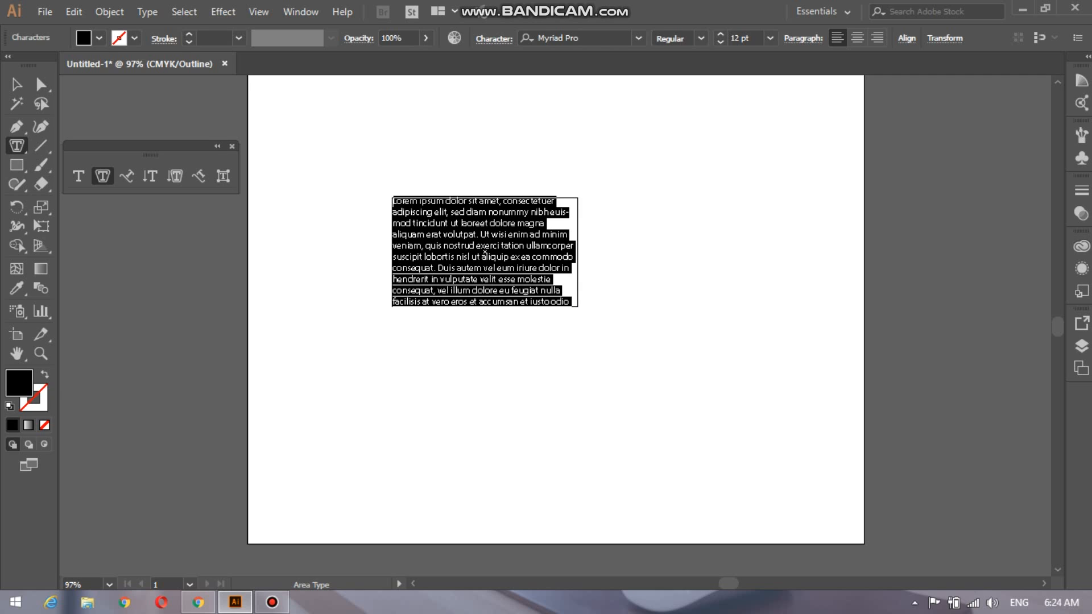
Clear the placeholder text from the rectangular text area and finish editing it.
key(Delete)
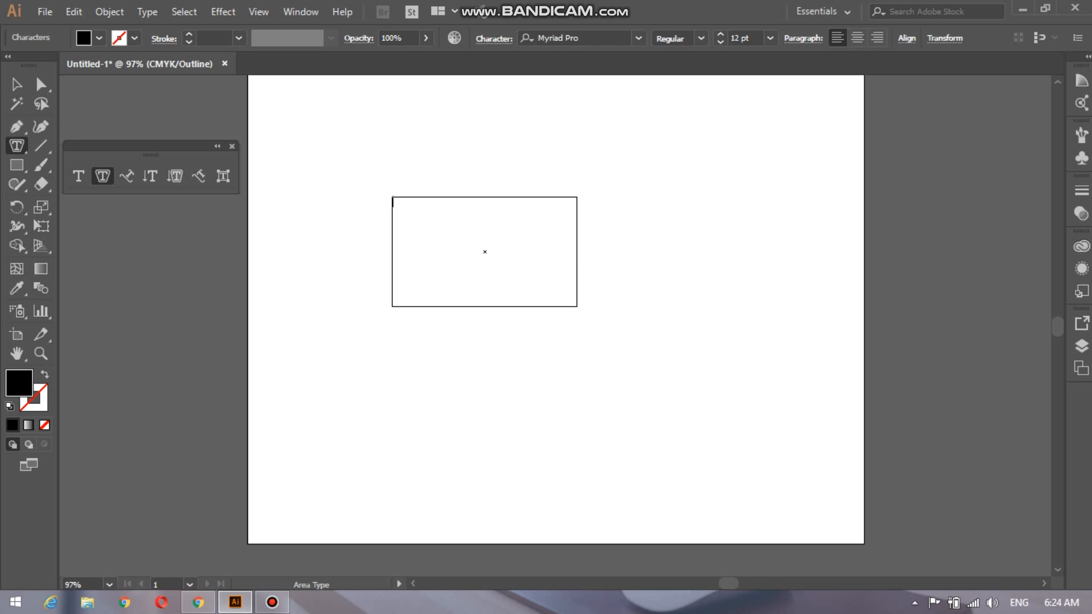
key(Escape)
click(102, 176)
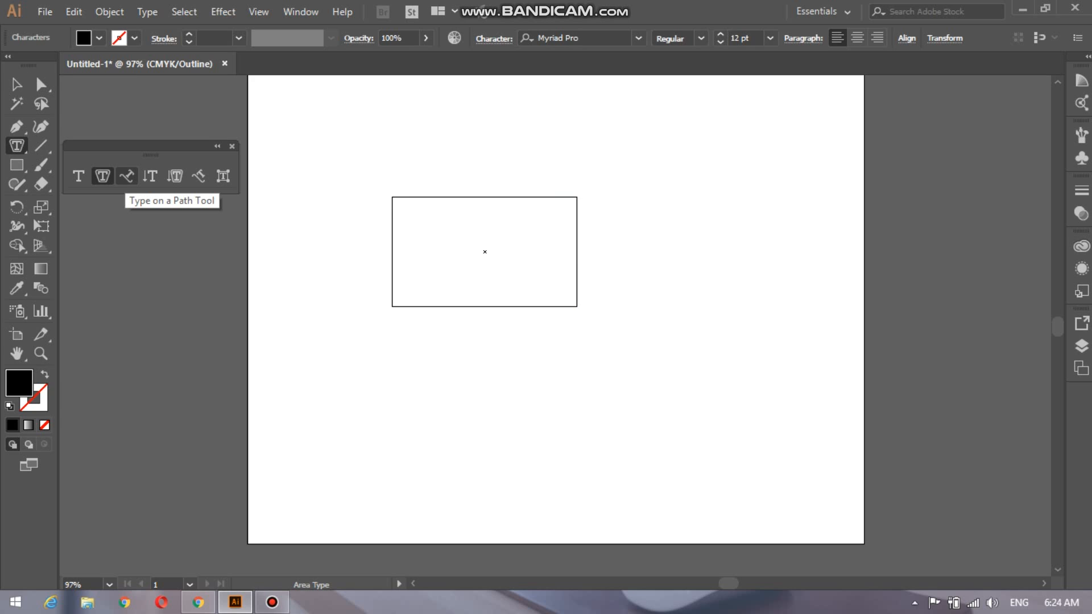
Try to start path text on the rectangle's lower-left corner and left edge with the Type on a Path Tool, leaving the rectangle deselected.
click(126, 177)
click(103, 176)
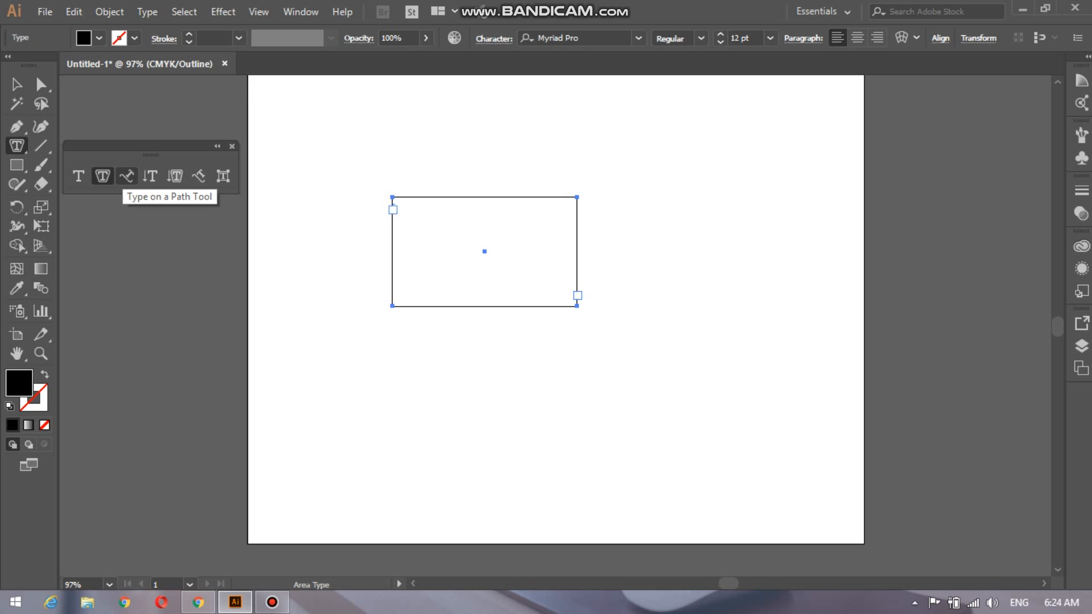
click(127, 176)
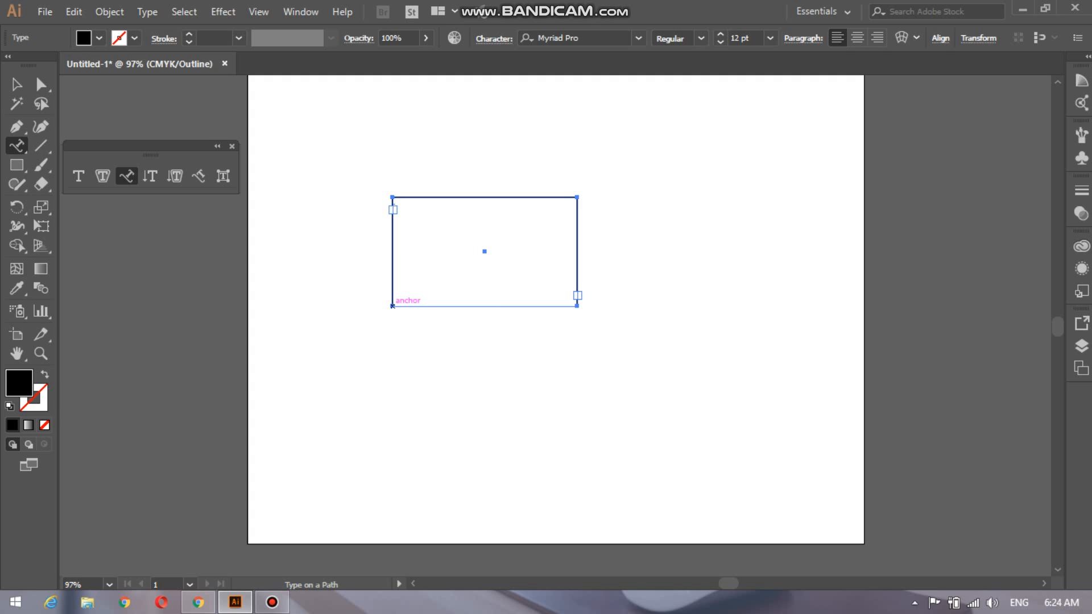
click(392, 306)
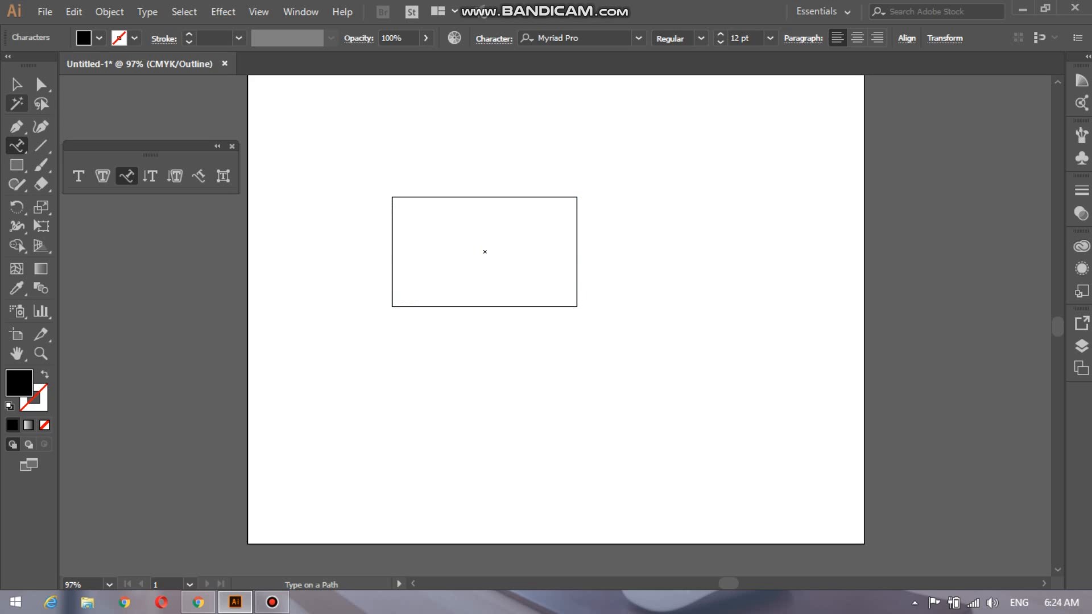
click(17, 85)
click(127, 176)
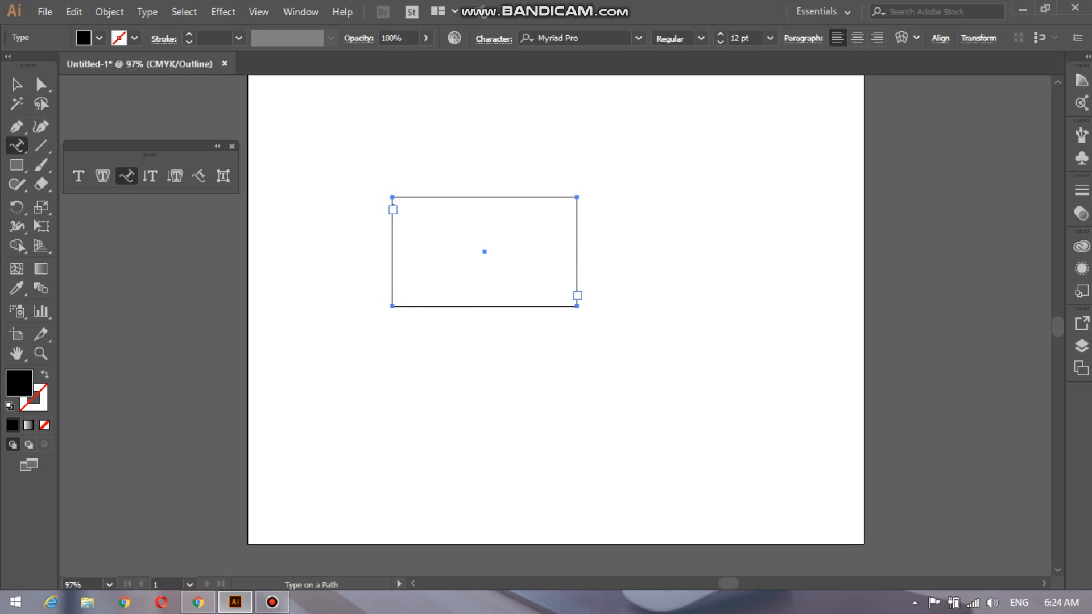
click(392, 206)
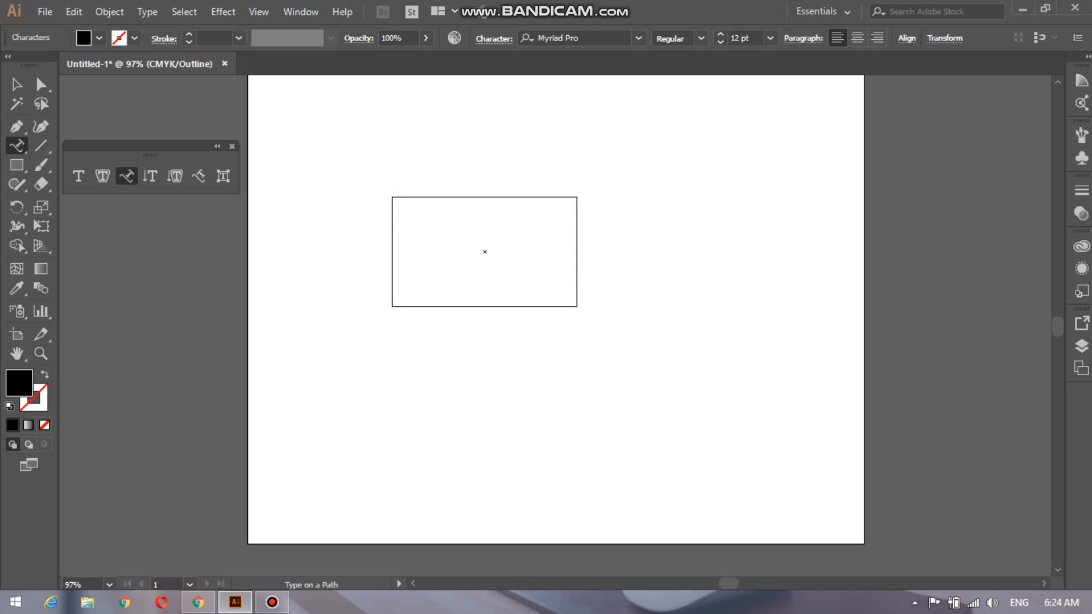
click(17, 85)
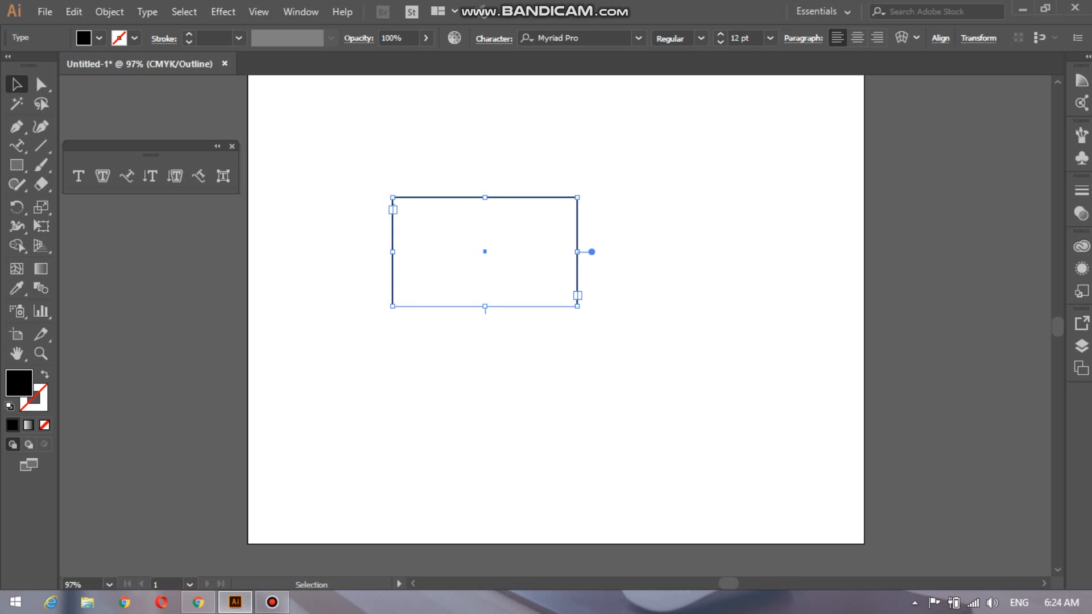
click(352, 266)
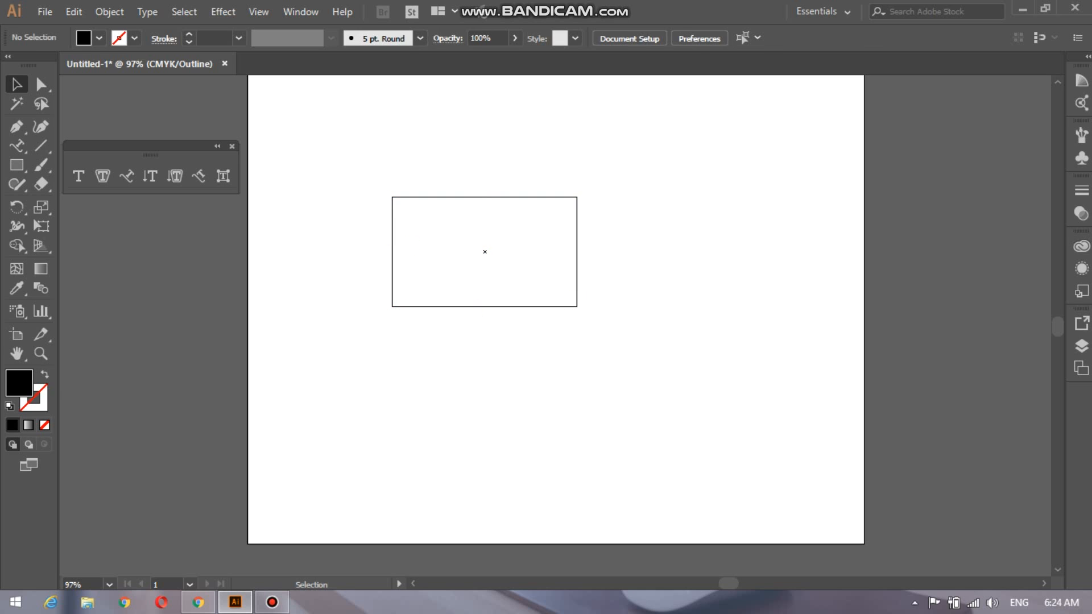
Using the Type on a Path Tool, try the rectangle's centre, dismiss the alert, and enter "thea othal thla toaklhthah" from its lower-left corner.
click(126, 175)
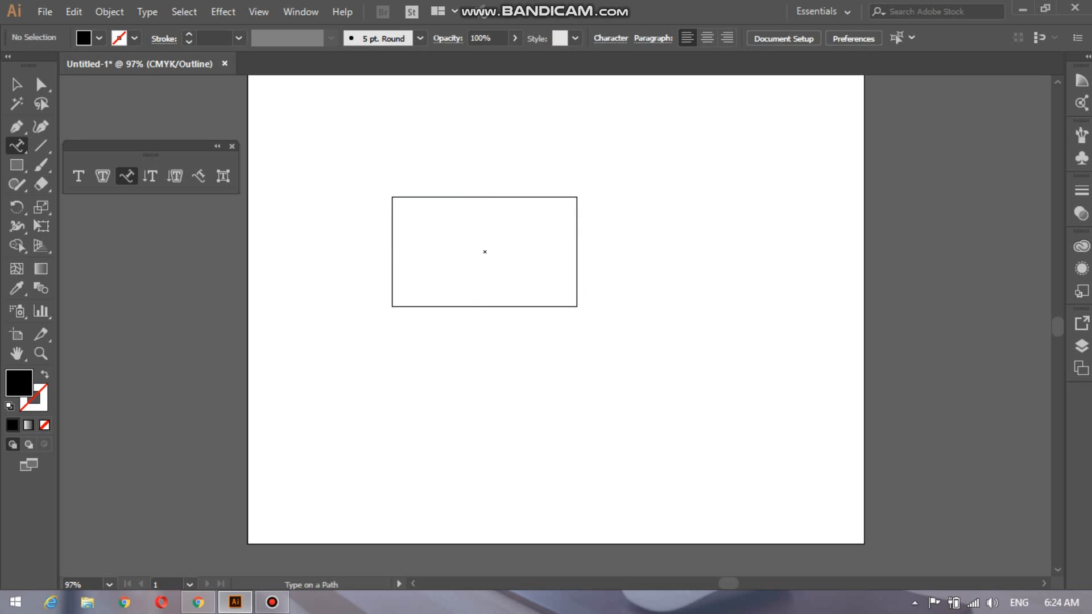
click(484, 253)
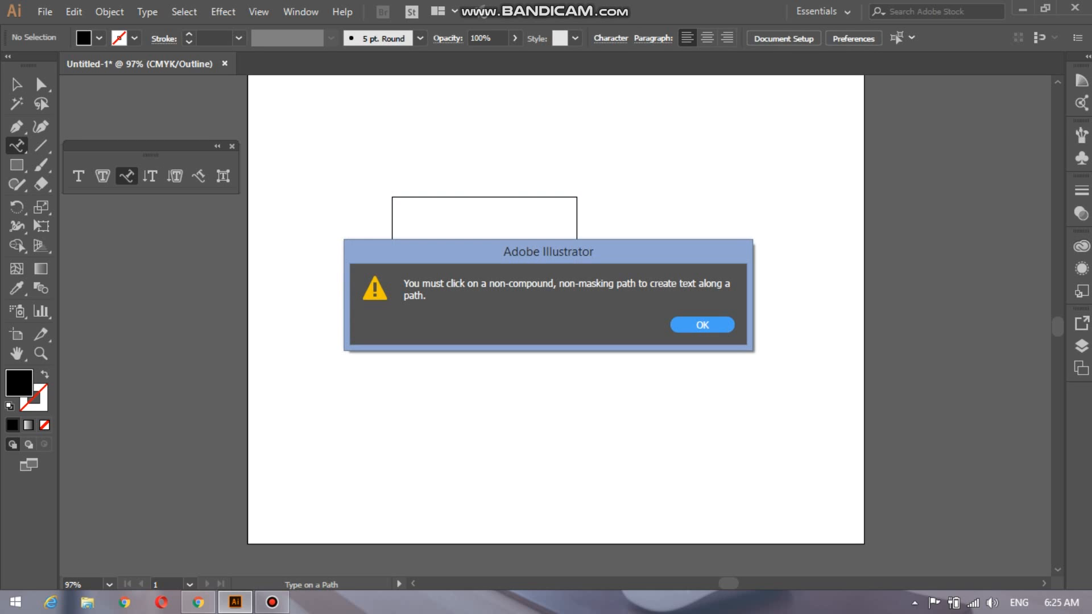
key(Return)
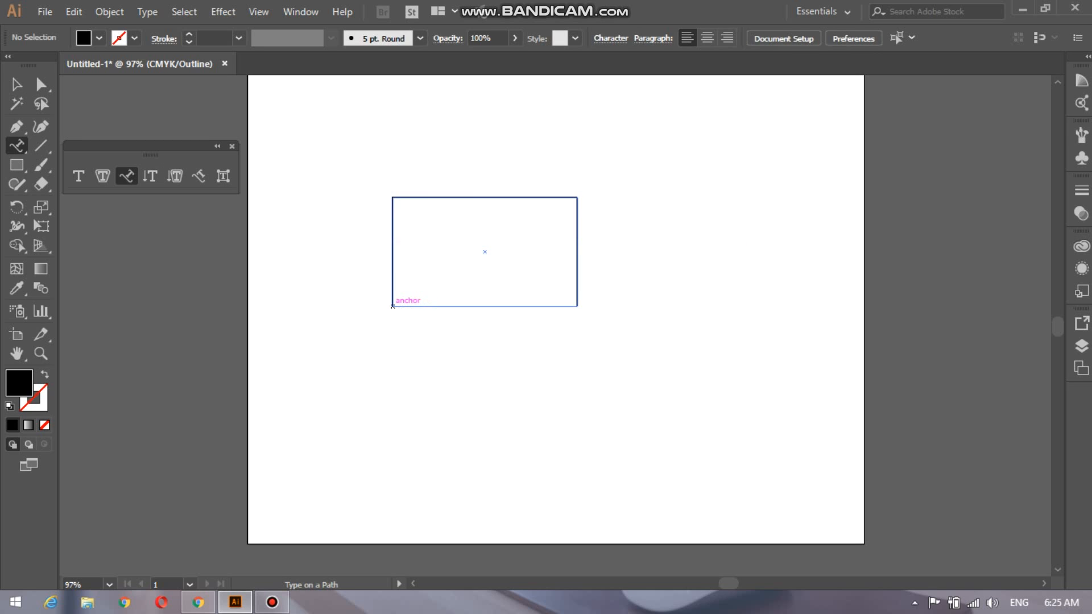
click(393, 306)
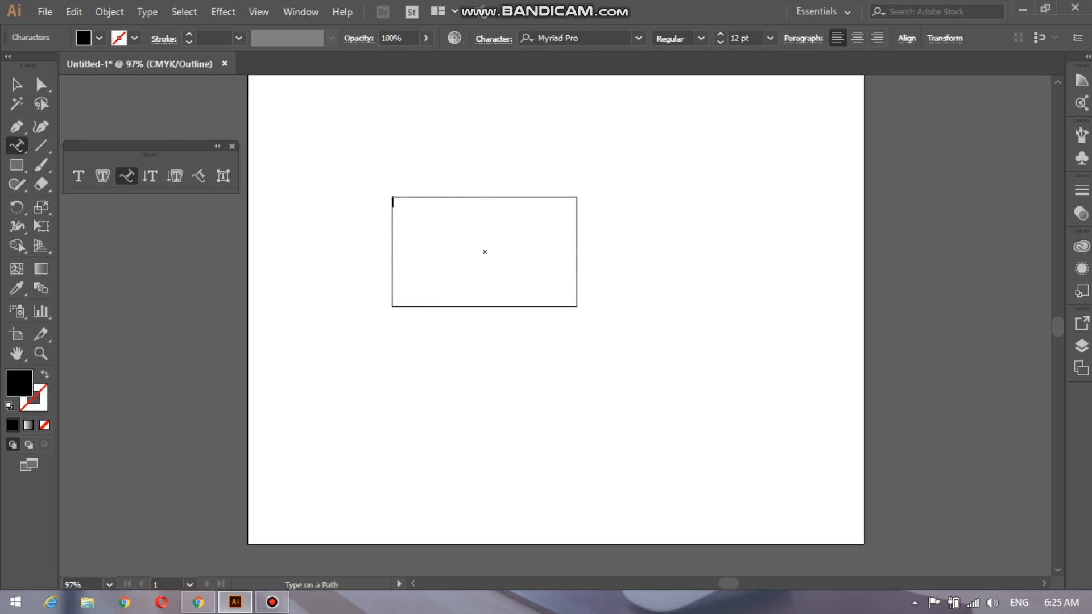
text(thea othal thla toaklhthah)
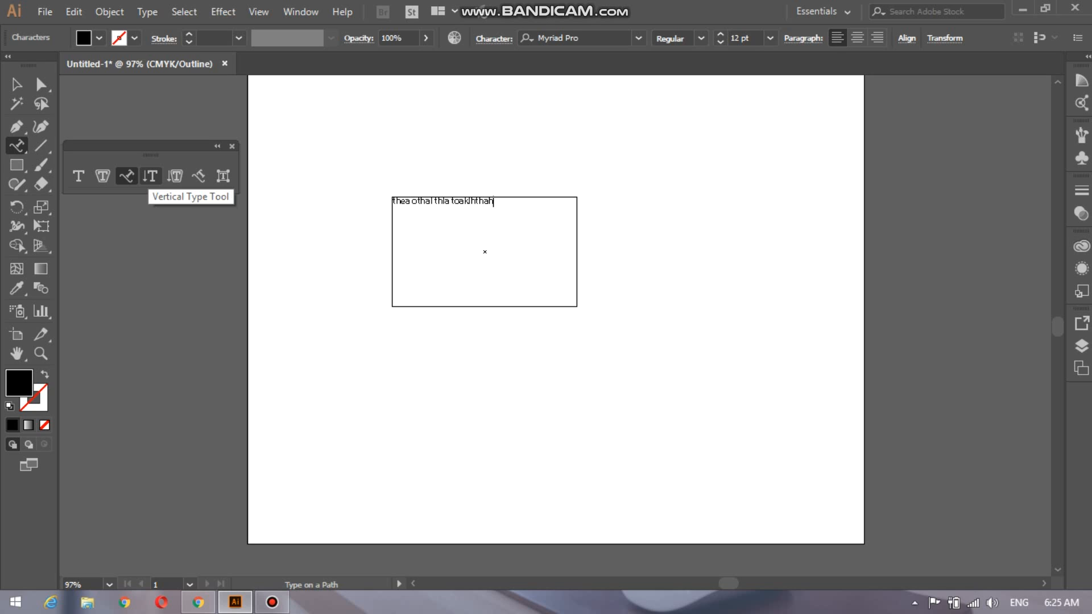
Add the vertical point text "pakistan" just below the rectangle's lower-left corner with the Vertical Type Tool, replacing the placeholder.
click(150, 176)
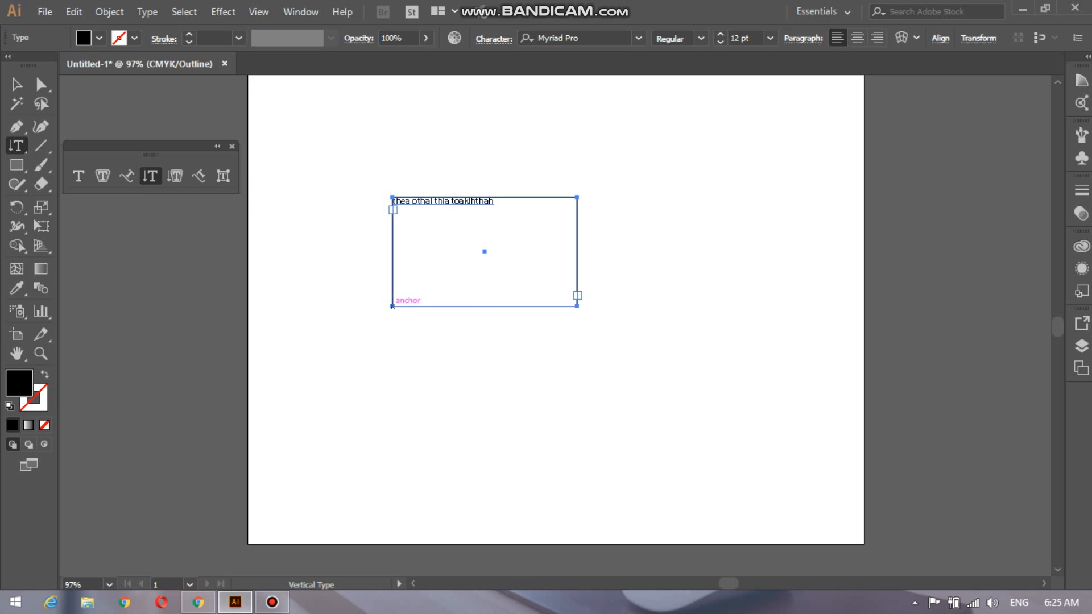
click(390, 311)
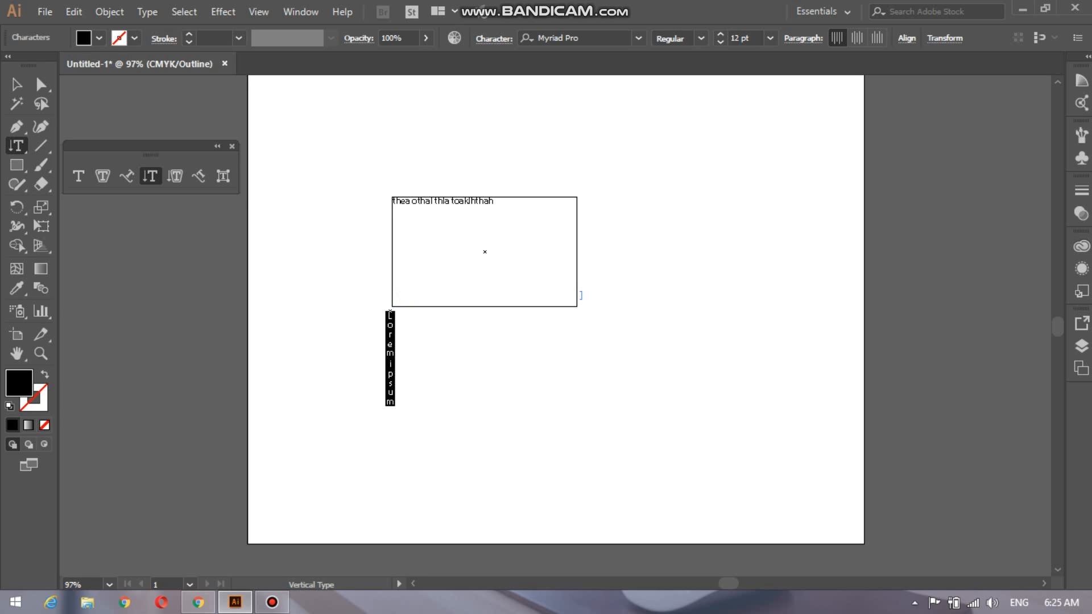
key(BackSpace)
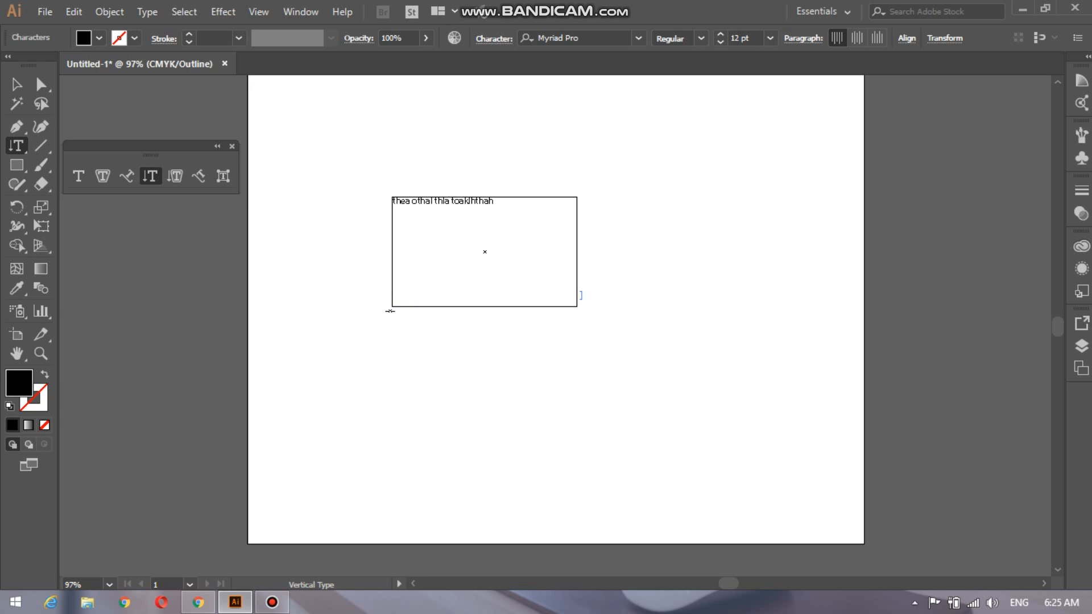
text(pakistan)
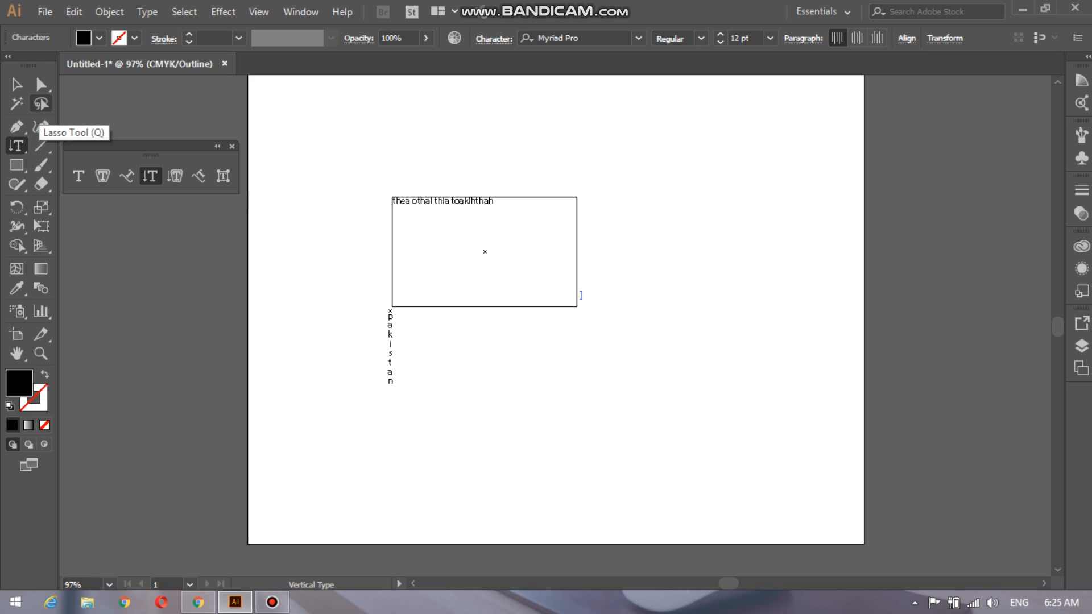
Delete the rectangle text area and the vertical "pakistan" text from the artboard.
click(16, 85)
drag(374, 183, 624, 343)
key(Delete)
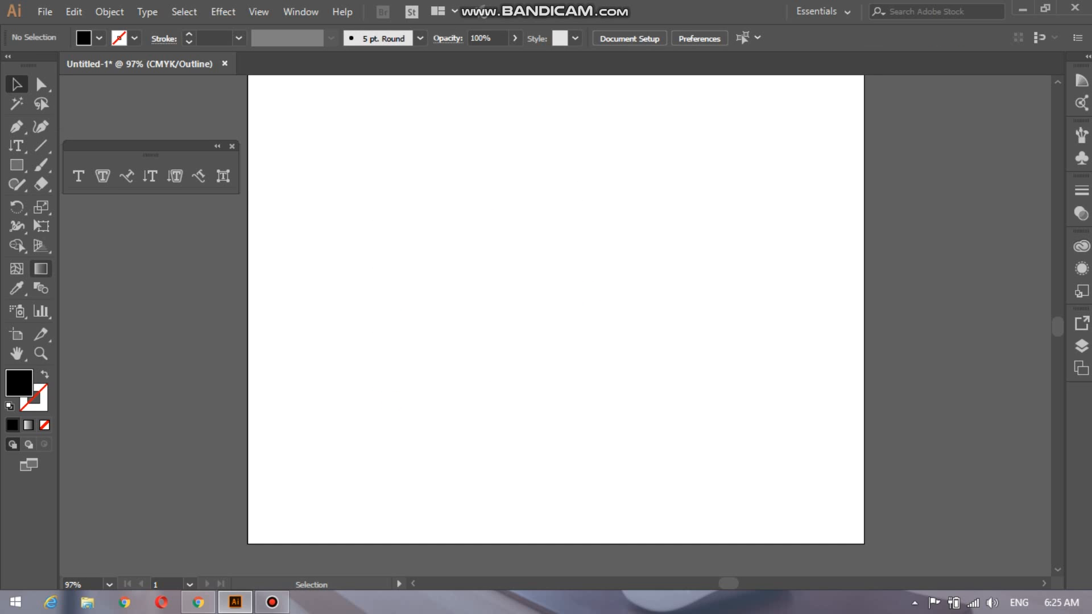
Draw an ellipse about 56 mm wide and 64 mm high left of the artboard's centre.
click(17, 165)
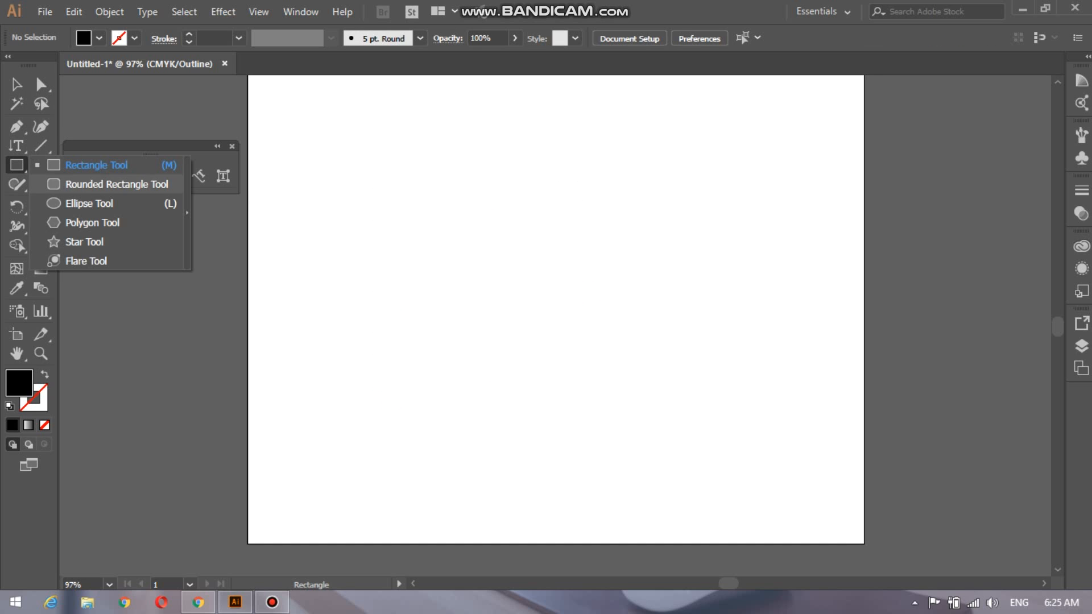
click(89, 203)
drag(388, 218, 512, 359)
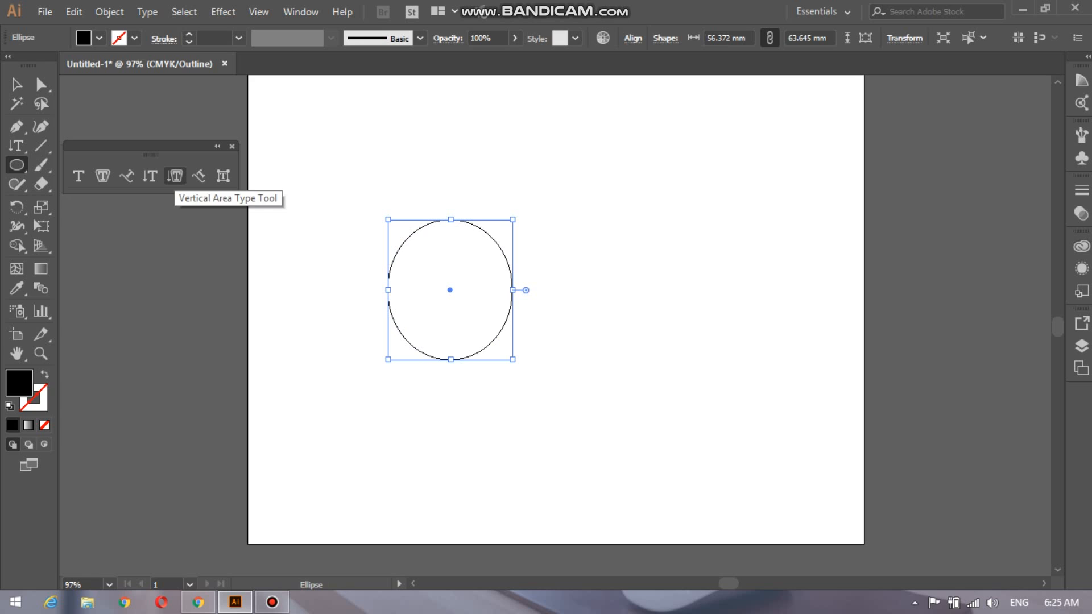
Fill the ellipse with random vertical text beginning "thisthe;aoiujuahh," using the Vertical Area Type Tool, replacing the placeholder text.
click(175, 176)
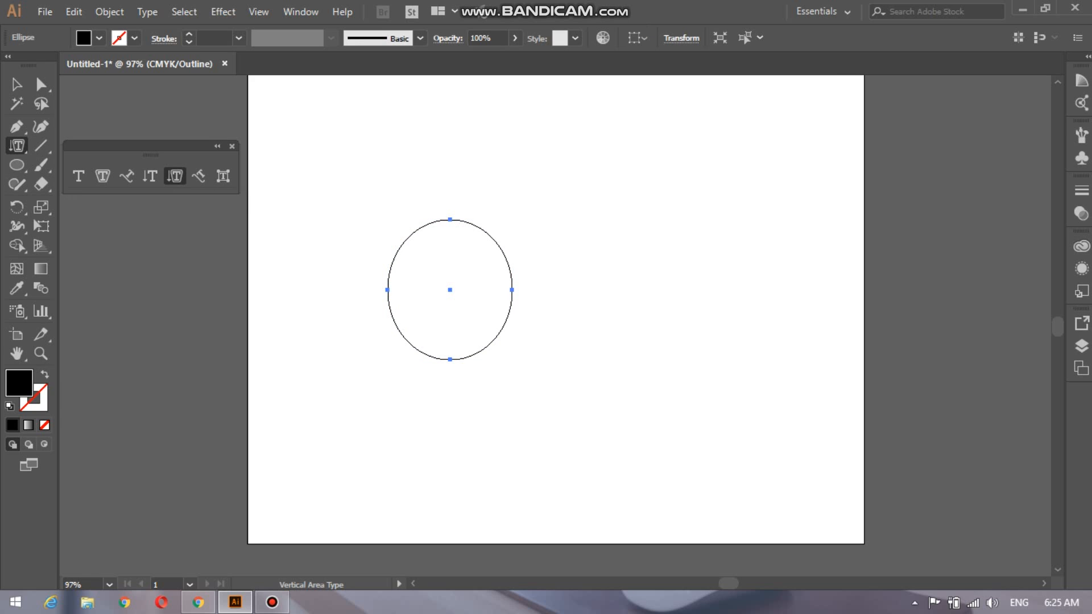
click(150, 175)
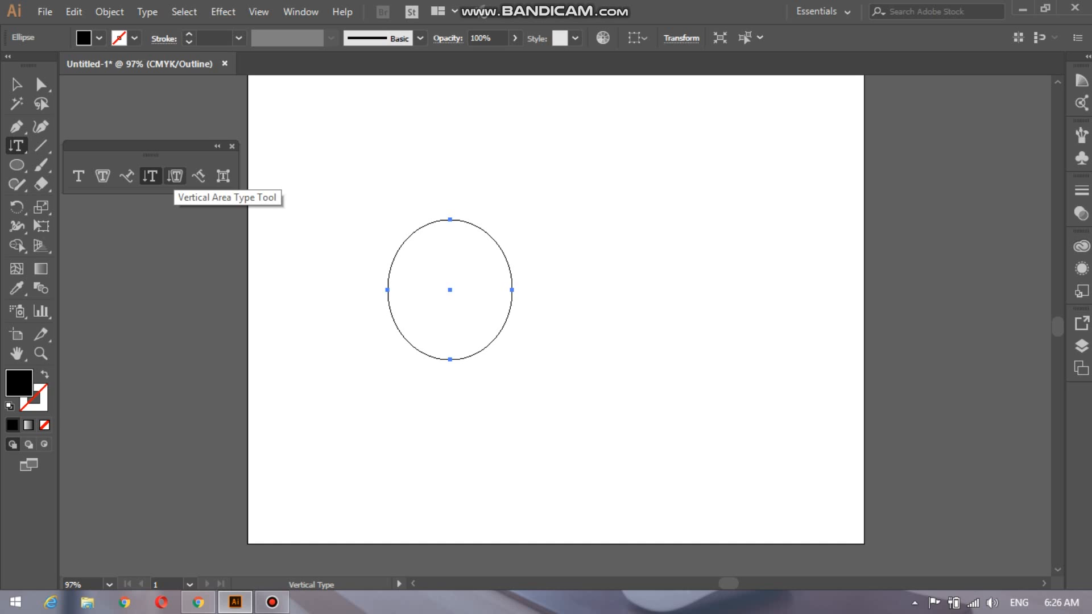
click(175, 176)
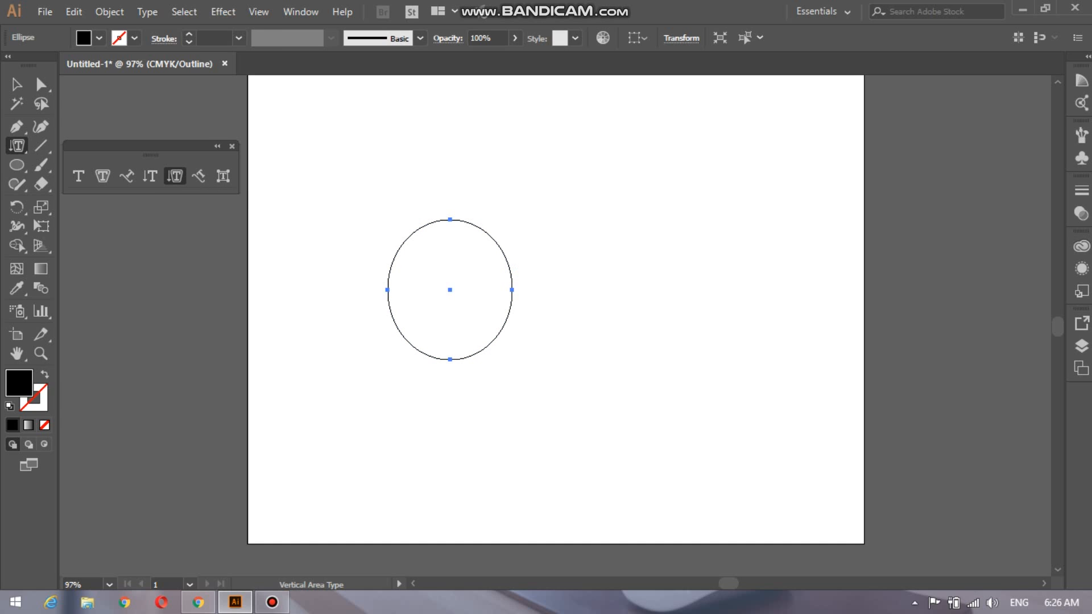
click(387, 289)
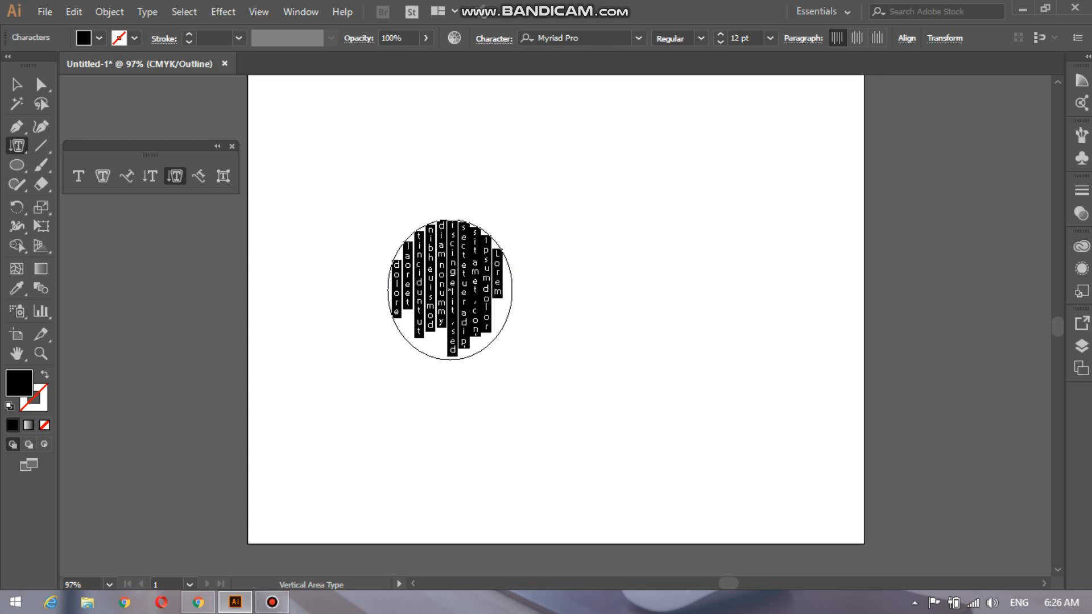
key(BackSpace)
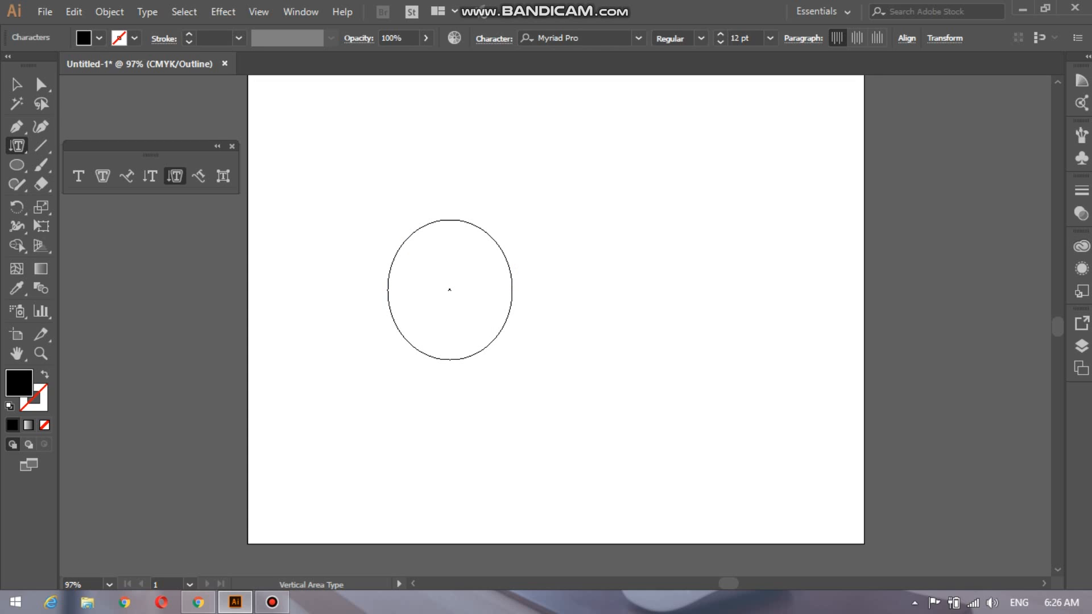
text(thisthe;aoiujuahh, thaiooqkhakh, kjfkhaashkahht, khkahhkhgta)
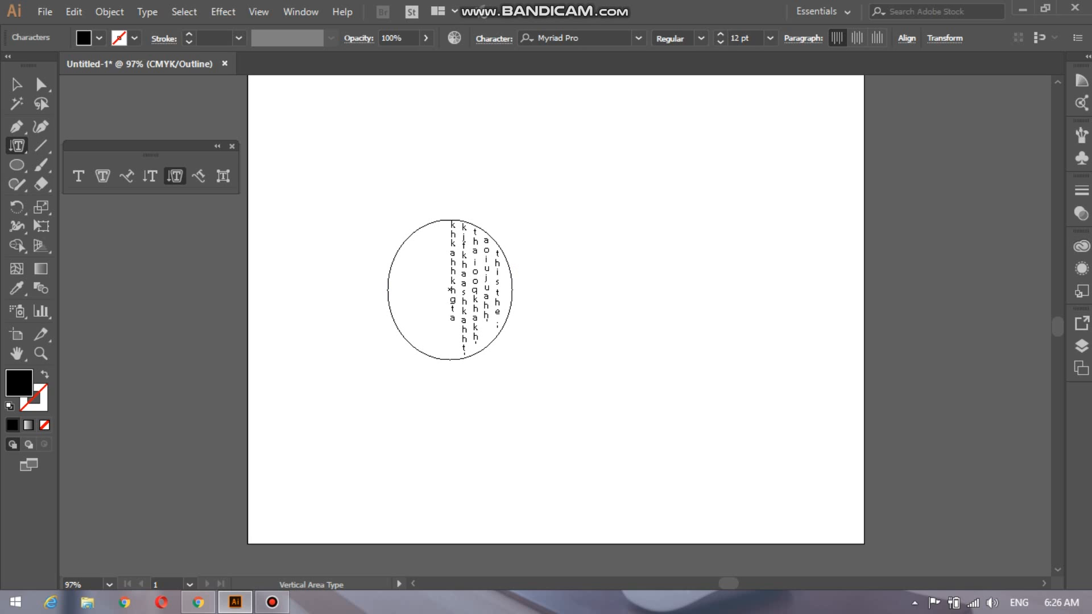
text(hjahjhtahhahh, kahhahkhakhhhk, jashiohohthahoioakhkahh)
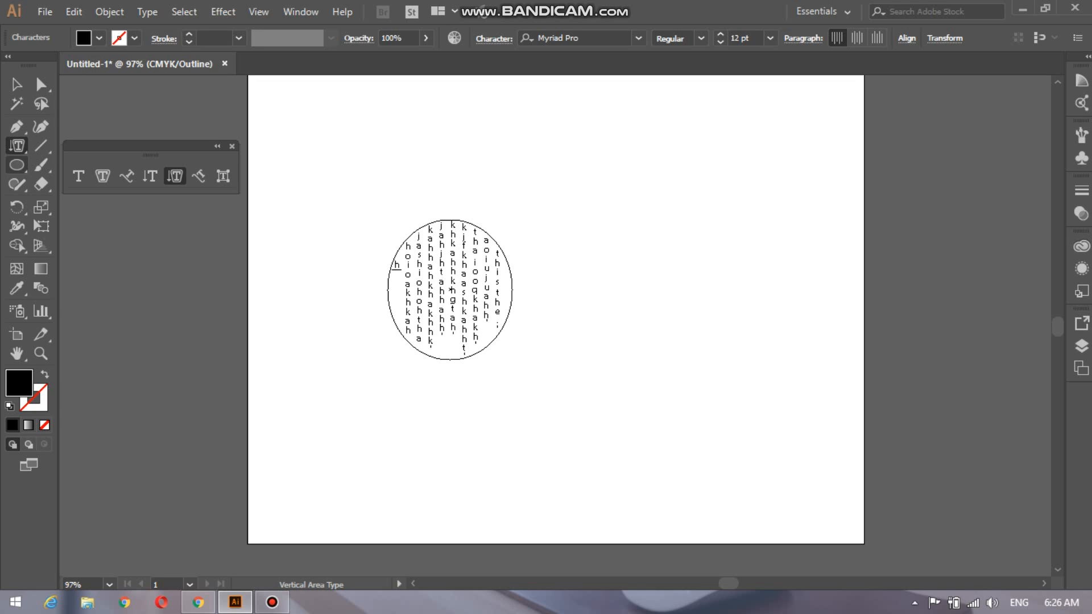
Draw a circle about 57 mm across, right of the text-filled ellipse, and start empty vertical path text on its outline.
click(17, 165)
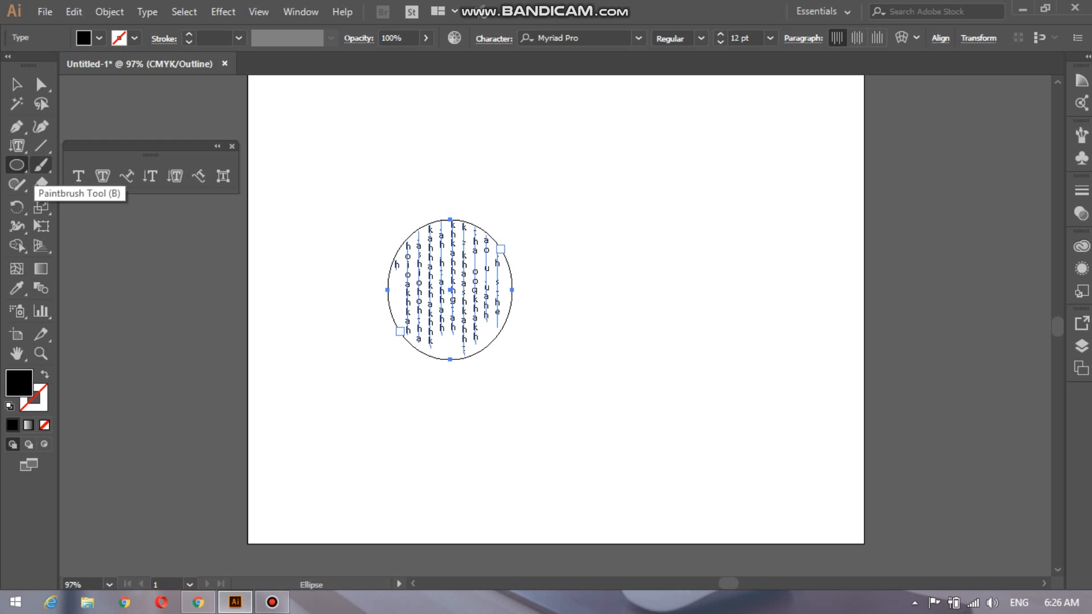
drag(587, 180, 713, 305)
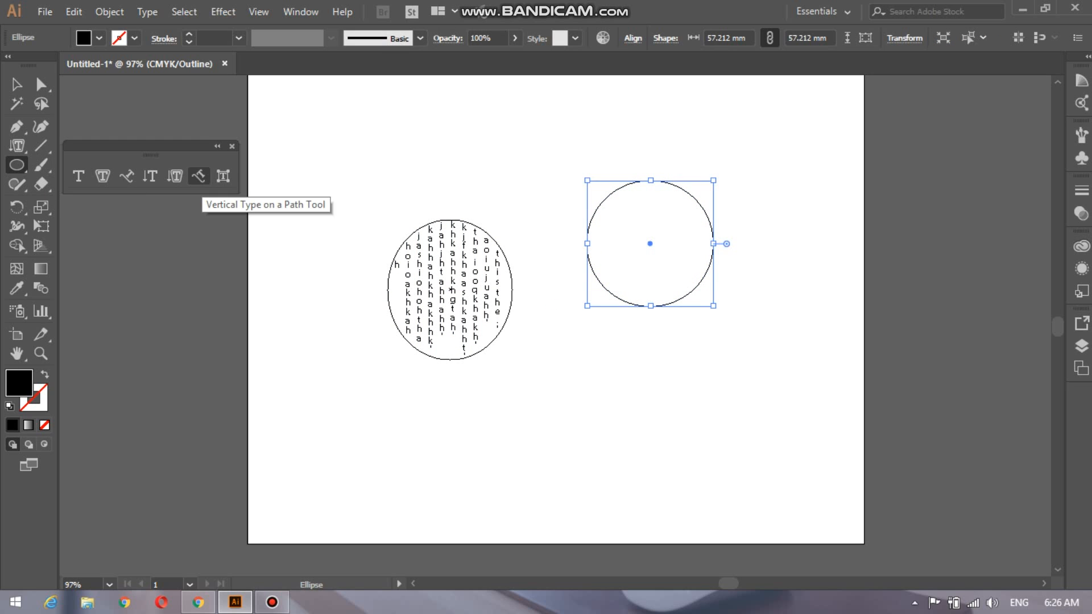
click(199, 176)
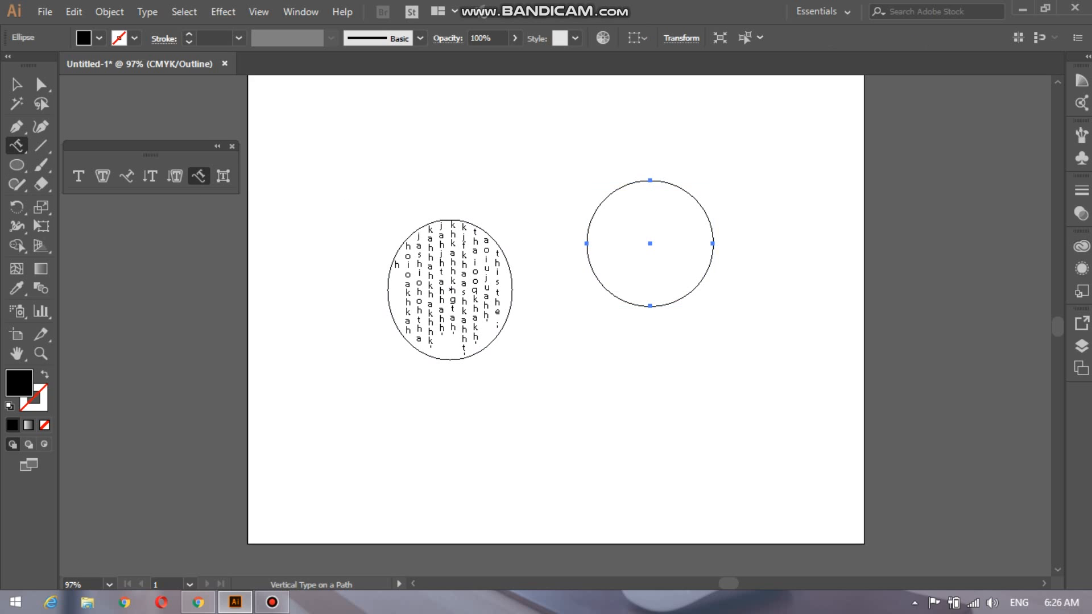
click(586, 244)
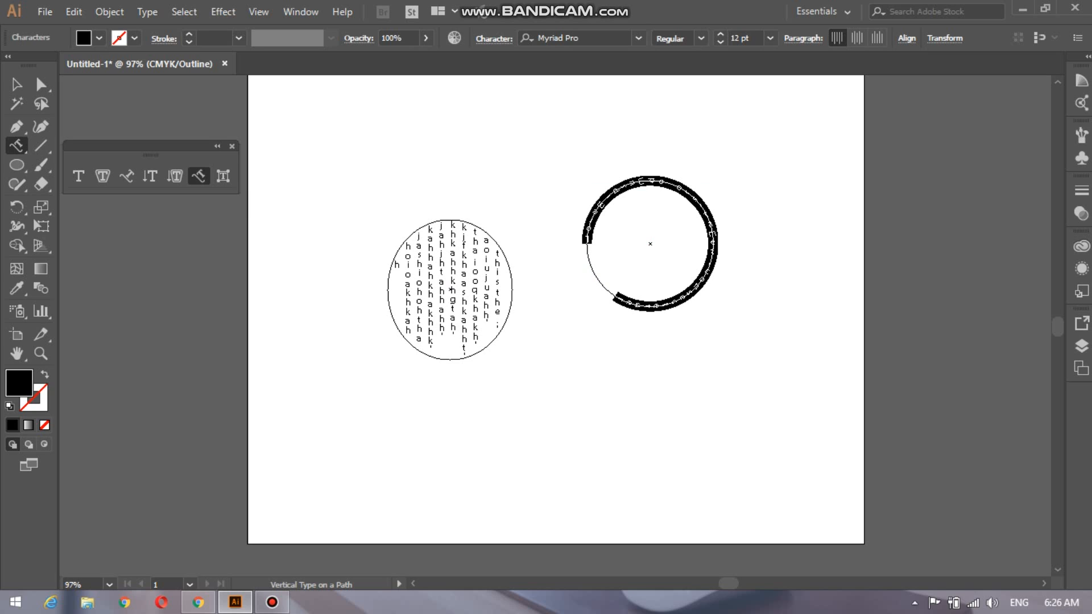
key(BackSpace)
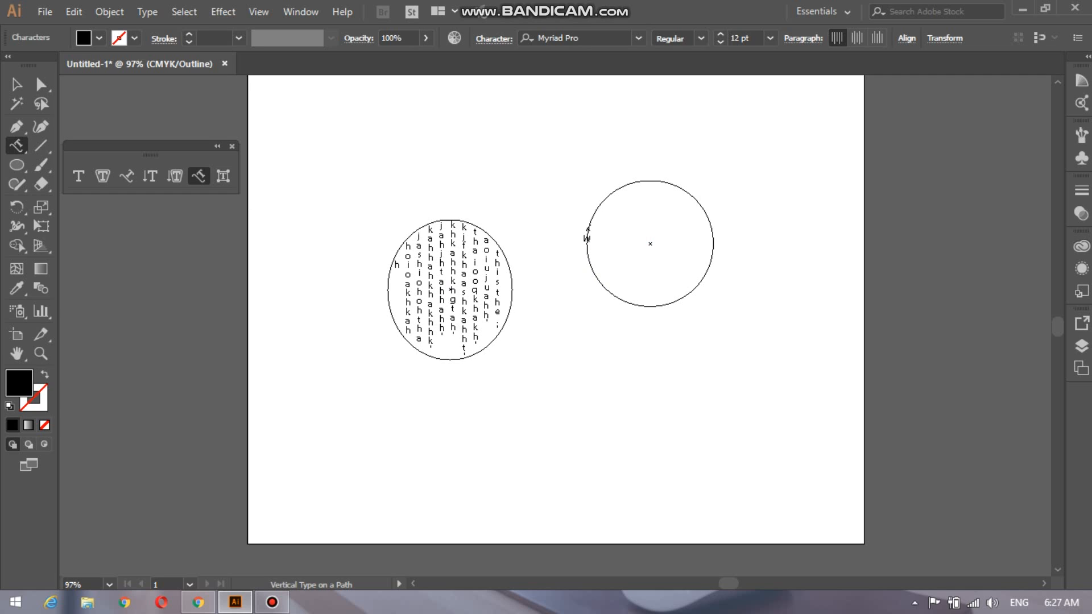
Enter random filler text around most of the circle's outline as vertical path text and end the text editing.
click(586, 239)
text(joiah, tajkhahahak oihahkhajkhouh)
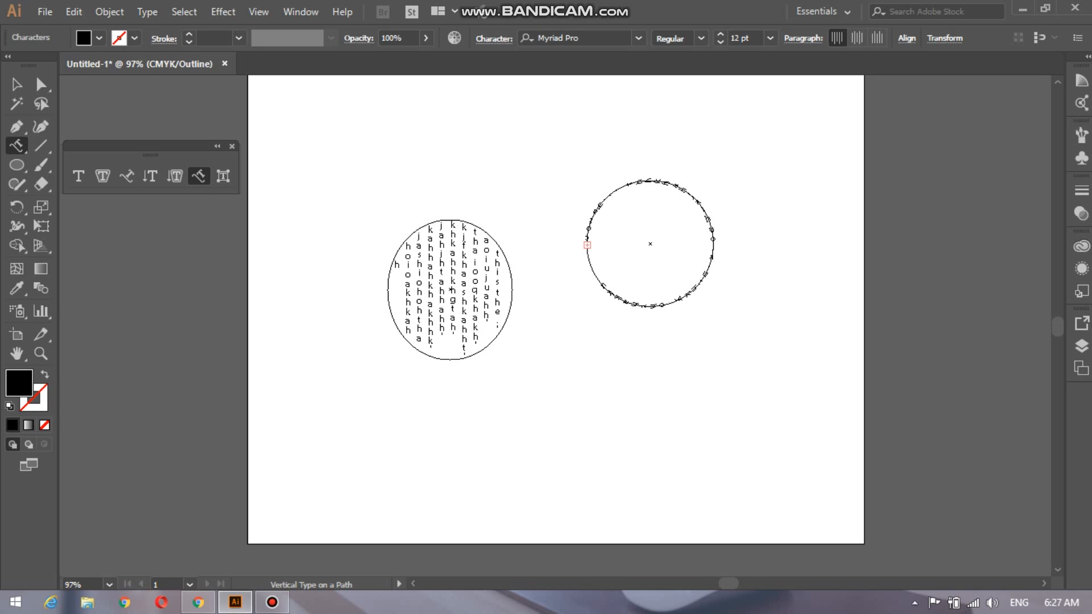
click(16, 164)
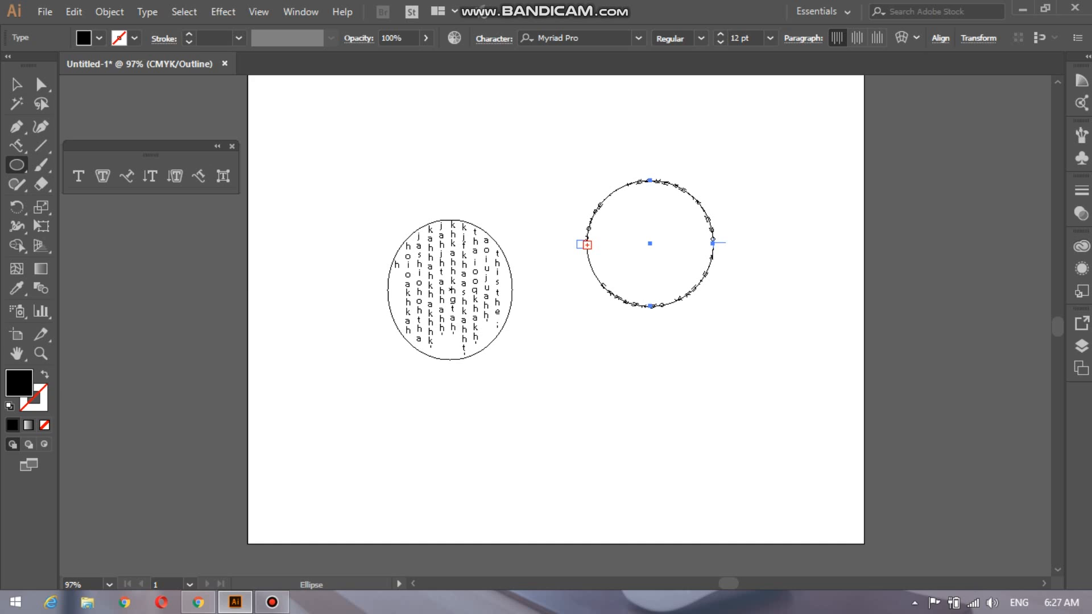
Draw an ellipse about 47 mm wide and 63 mm high in the artboard's lower-left area and leave it deselected.
drag(277, 314, 381, 452)
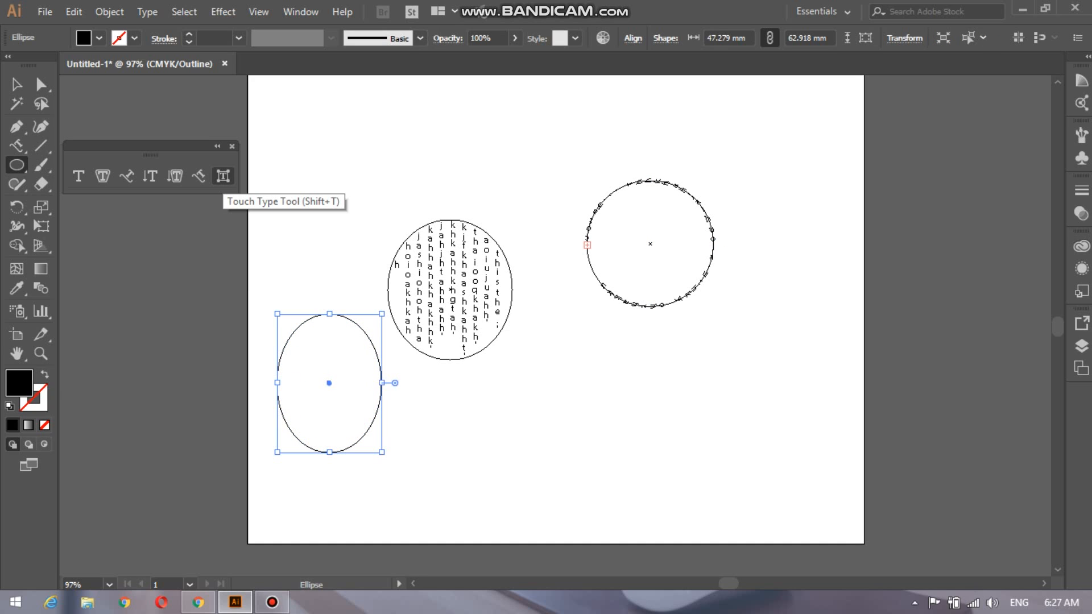
click(223, 175)
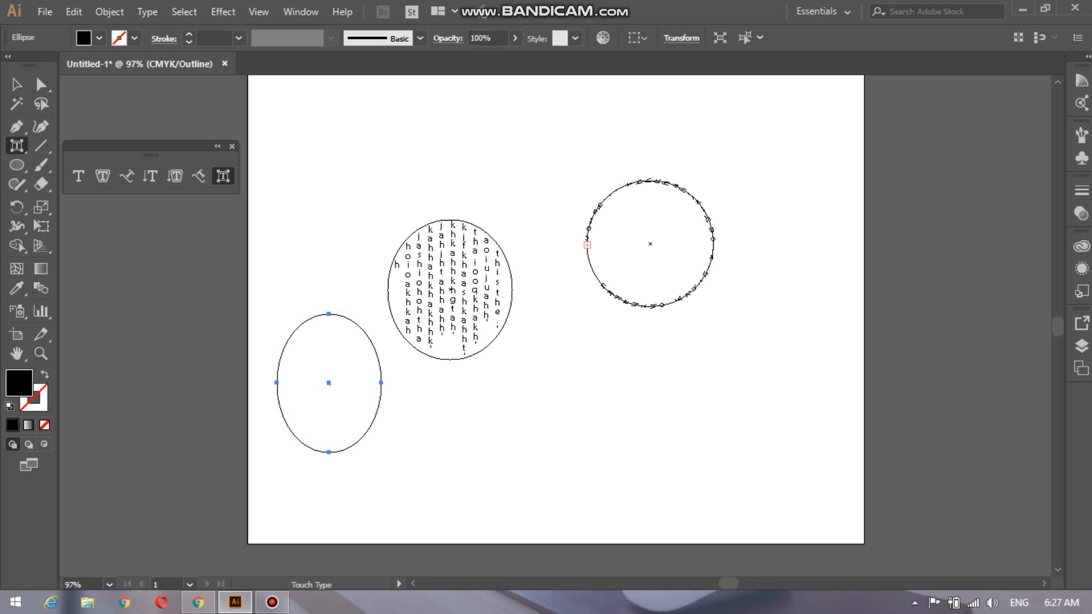
key(v)
click(329, 392)
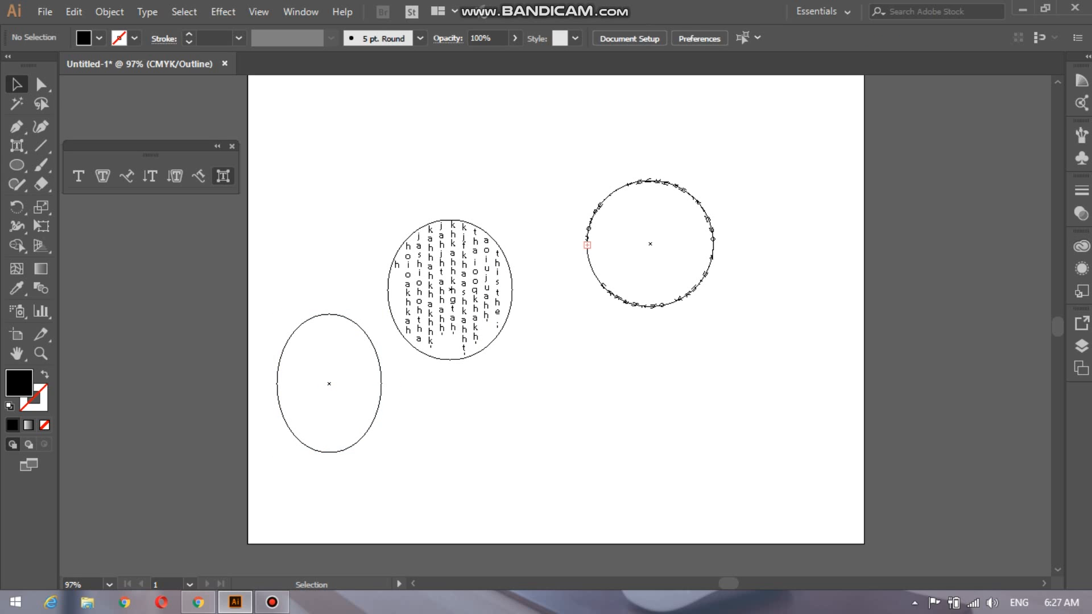
Adjust individual characters near the middle of the ellipse's vertical text with the Touch Type Tool, shifting them within their columns.
click(223, 175)
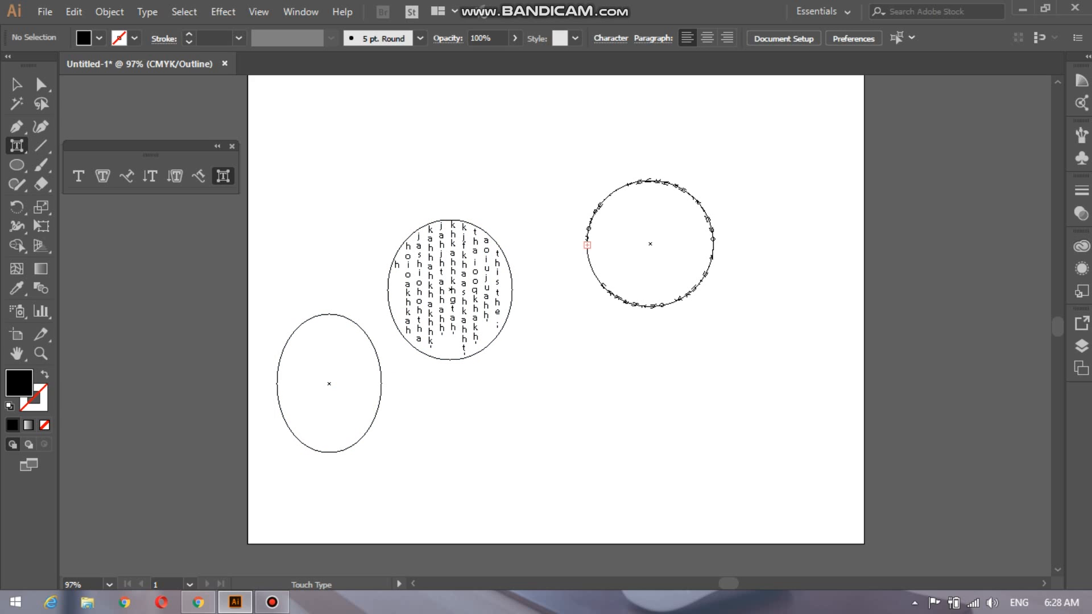
click(452, 290)
click(451, 289)
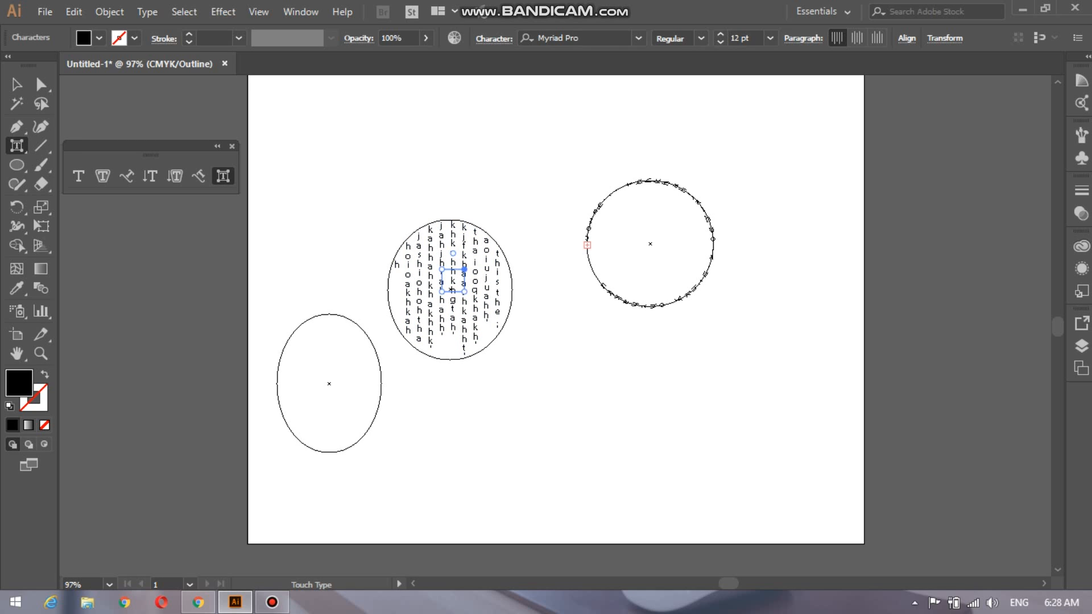
click(452, 254)
drag(453, 226, 490, 279)
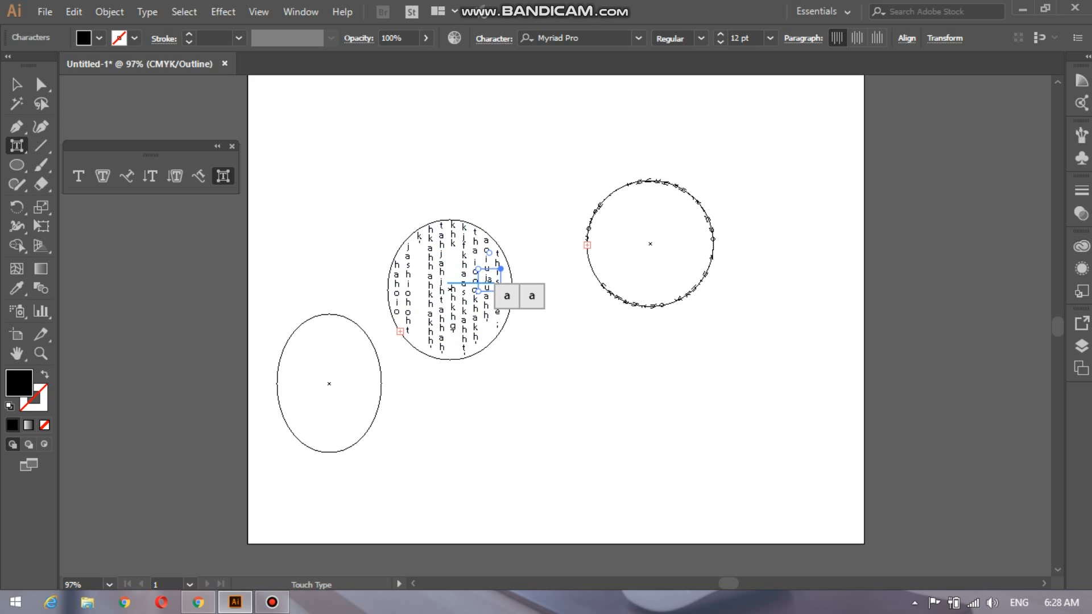
Stretch one character in the left half of the ellipse's vertical text with the Touch Type Tool and end the text editing.
click(430, 266)
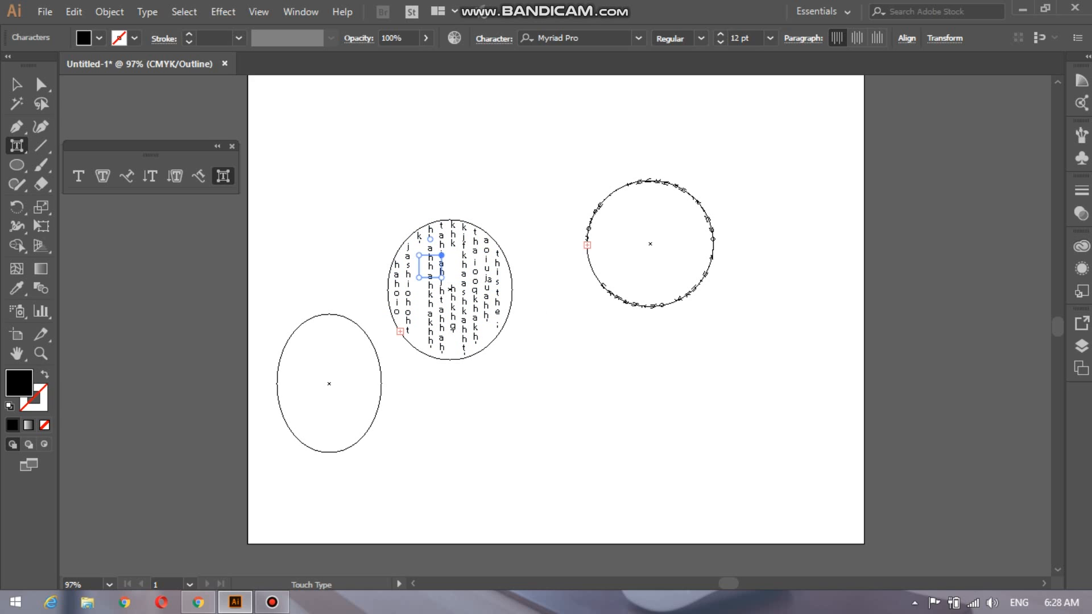
drag(441, 278, 508, 333)
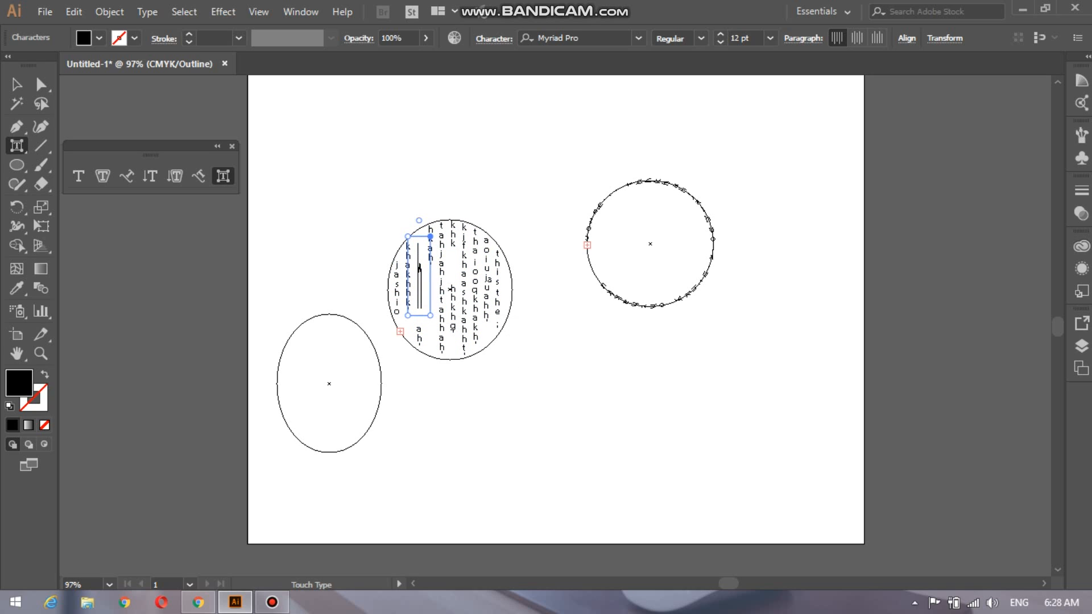
key(t)
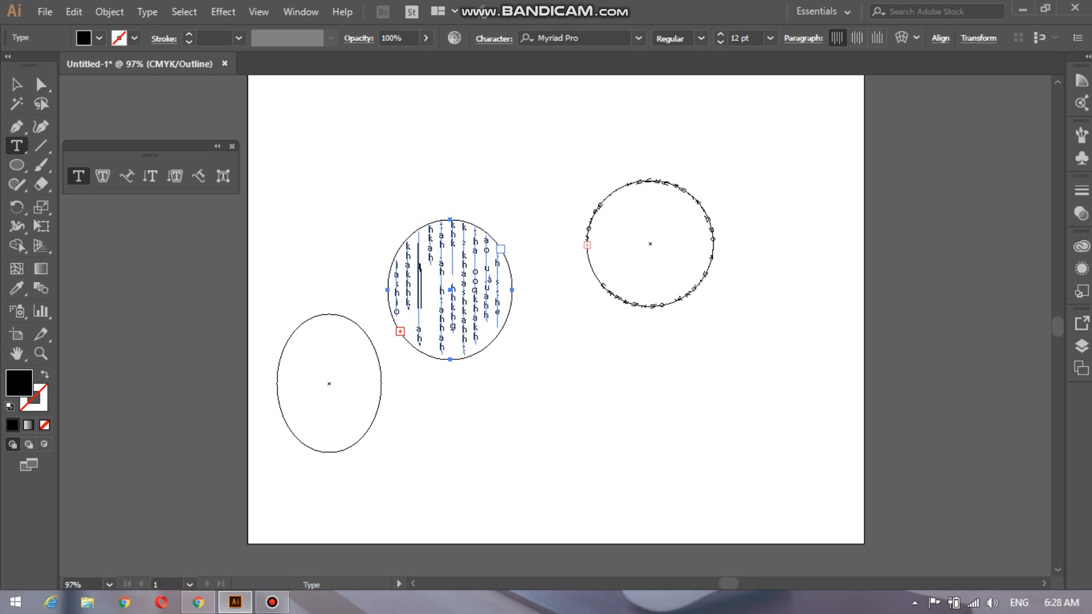
click(351, 149)
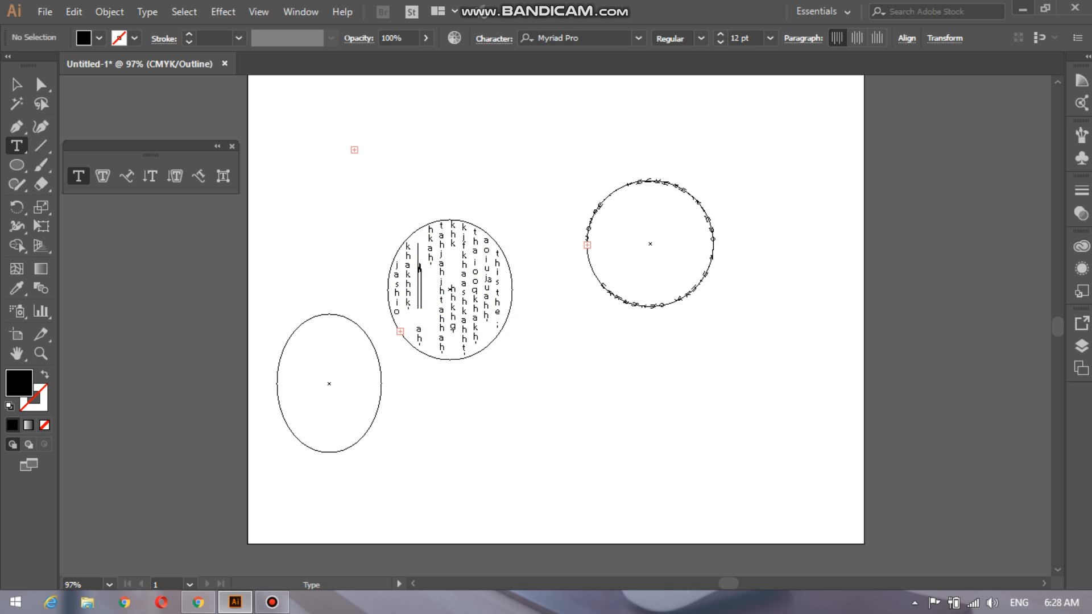
click(1021, 8)
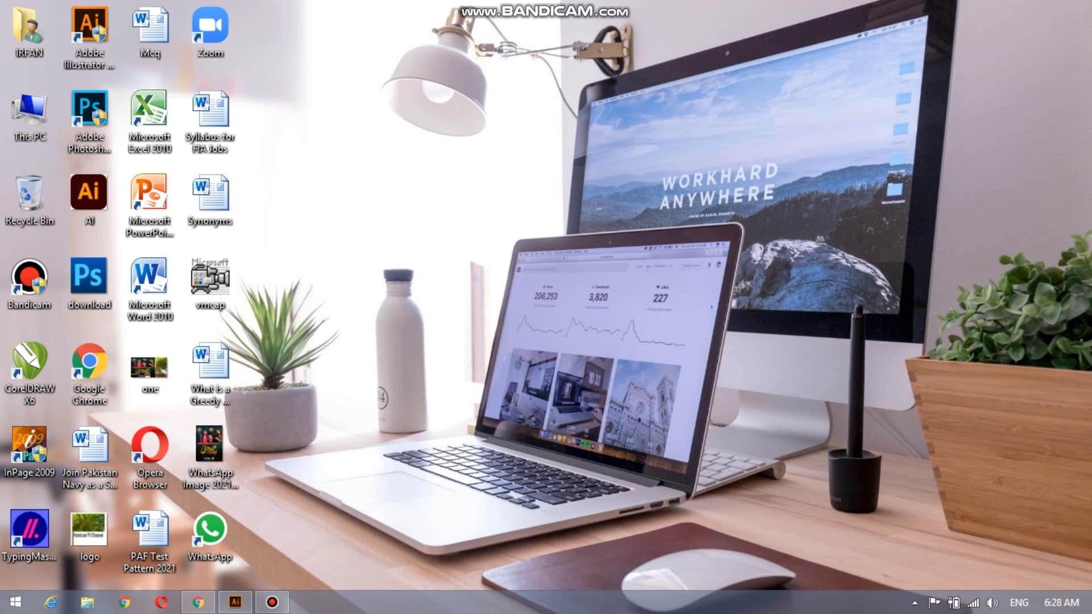
click(271, 602)
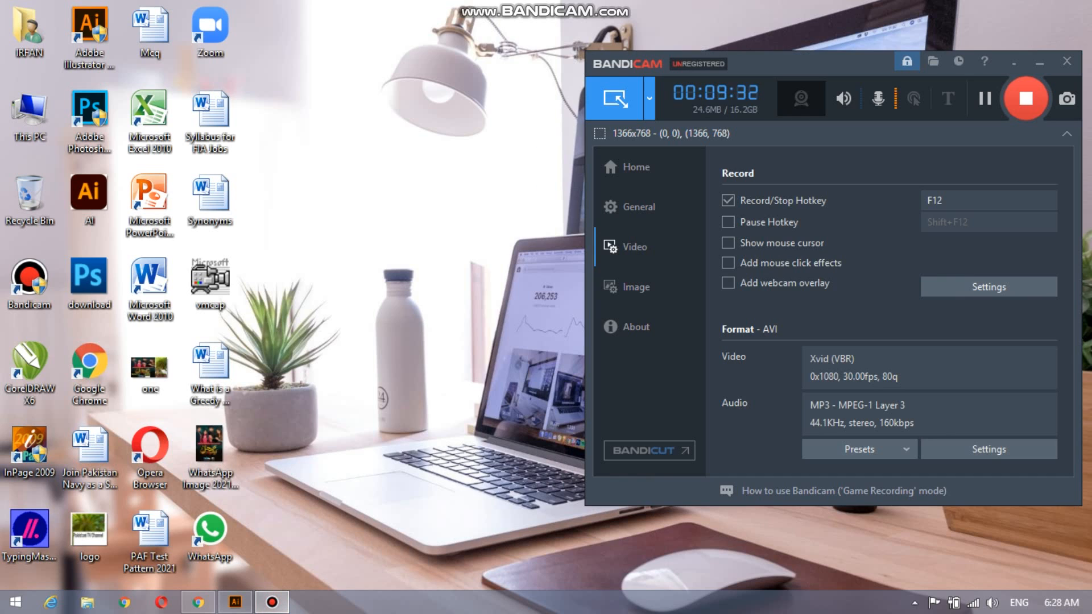